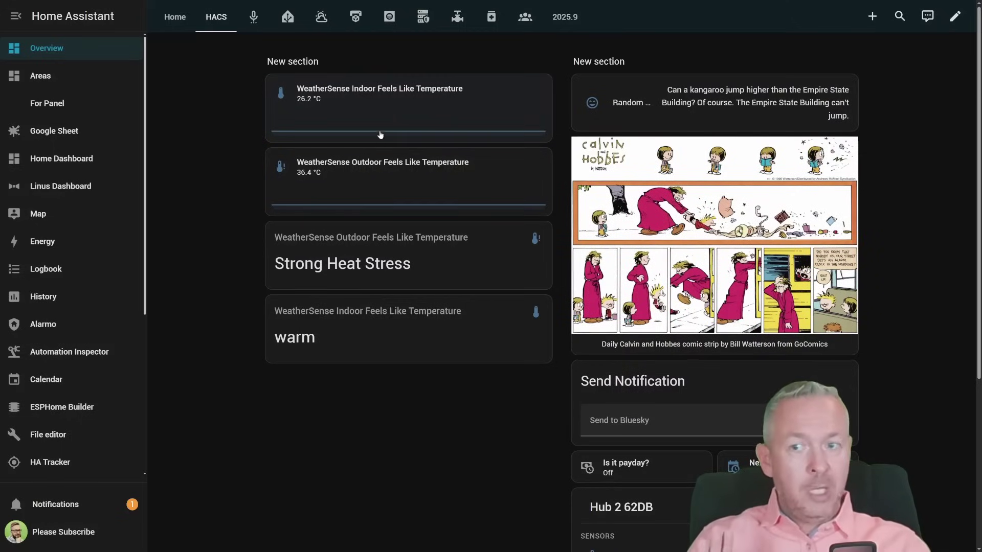
# Examine the WeatherSense Indoor Feels Like Temperature sensor, its integration entry and device page, and its attributes
pyautogui.click(342, 96)
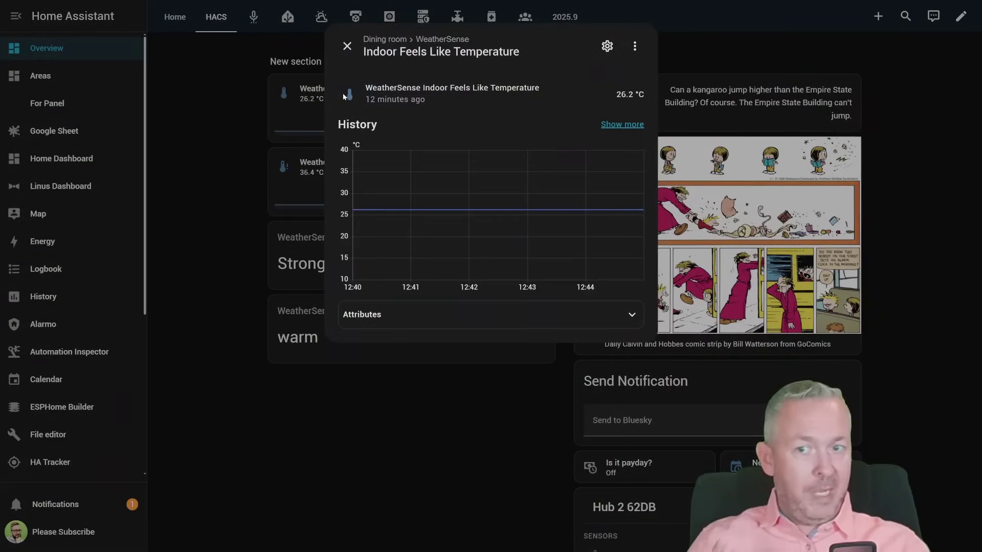
pyautogui.click(607, 46)
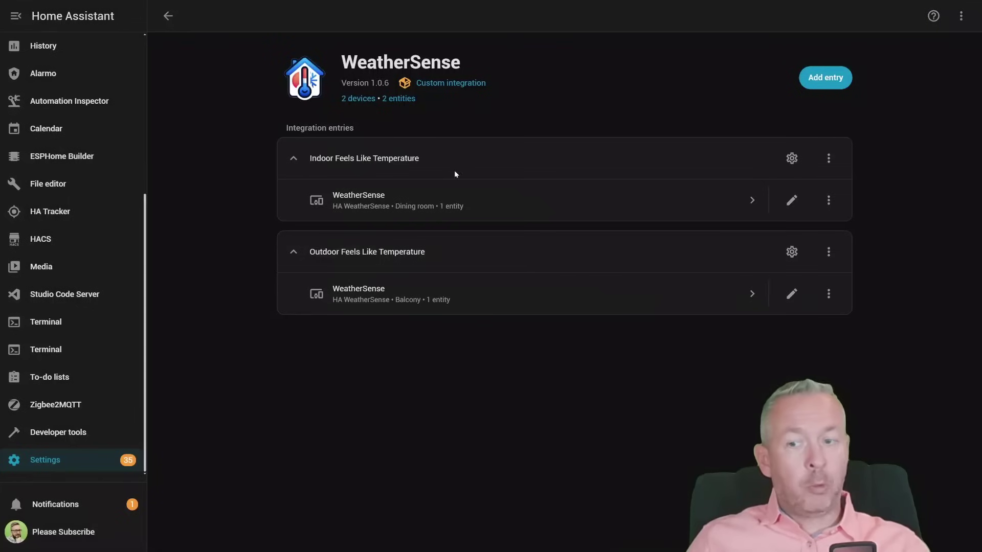
pyautogui.click(344, 201)
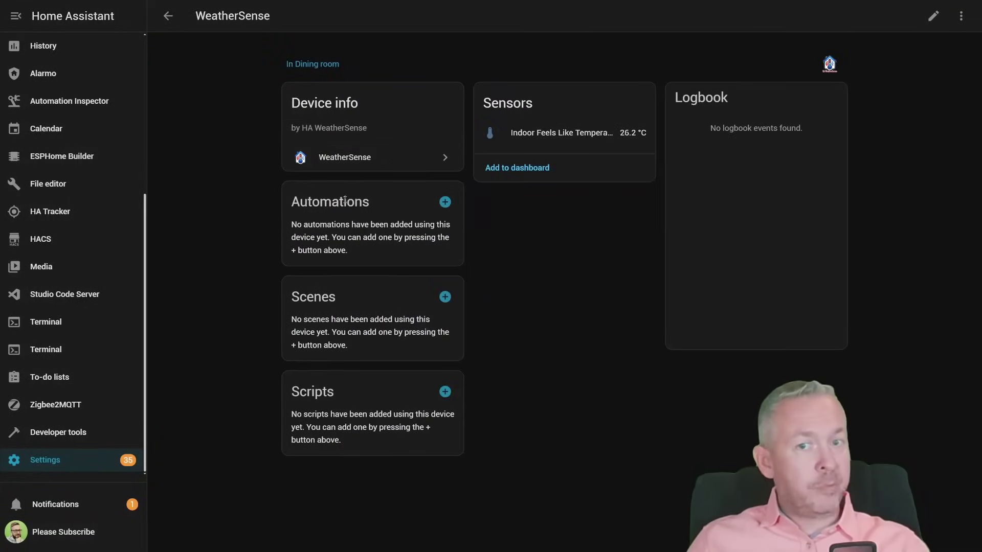
pyautogui.click(542, 134)
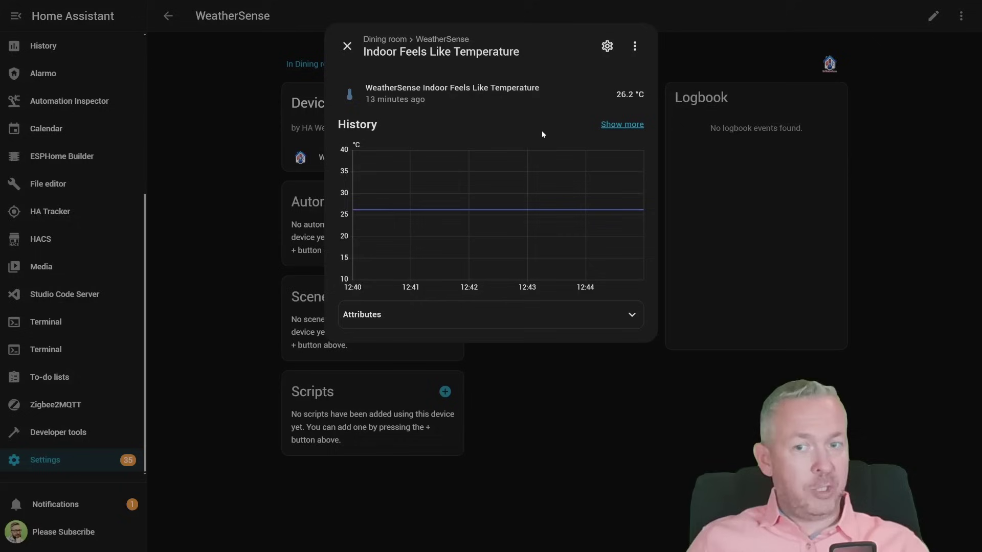
pyautogui.click(552, 320)
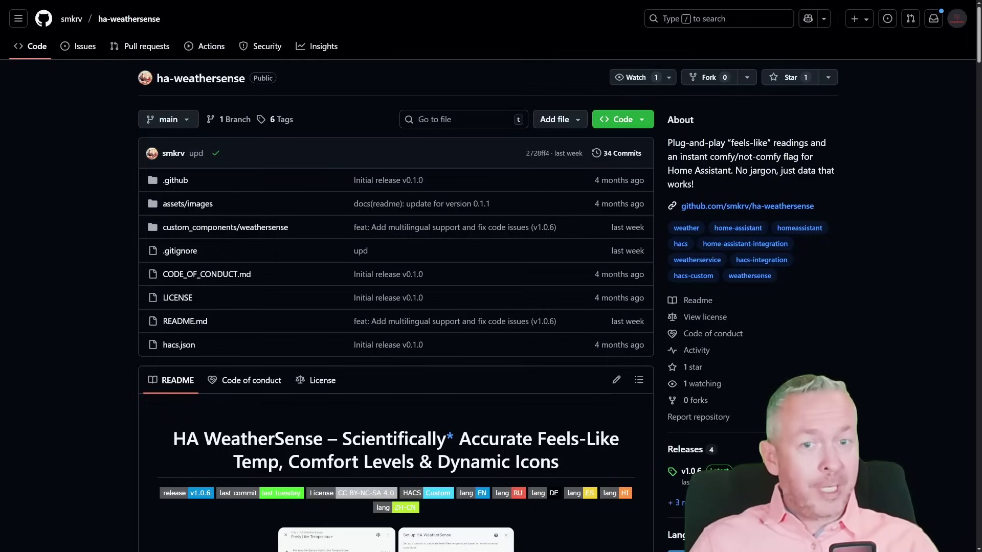
pyautogui.click(770, 78)
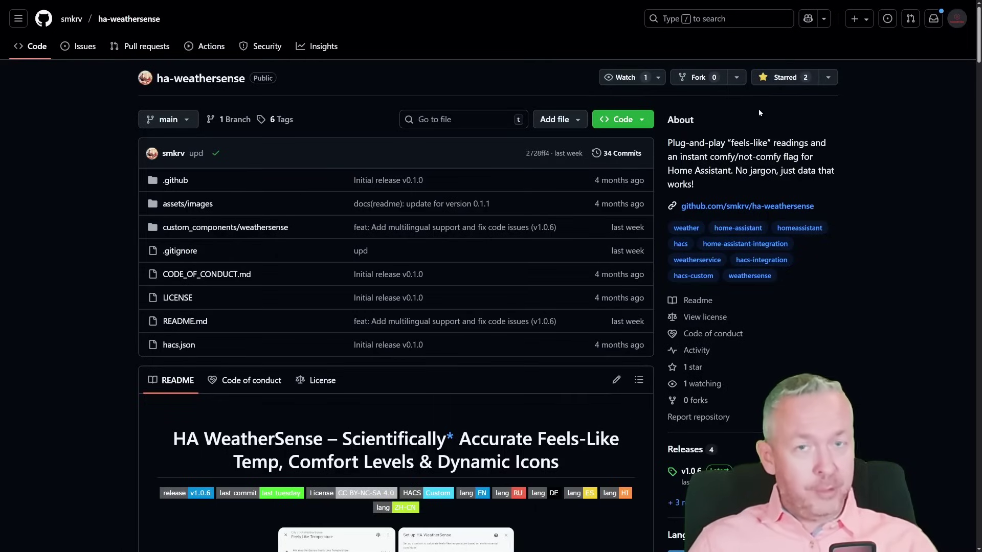
pyautogui.scroll(-18, 491, 303)
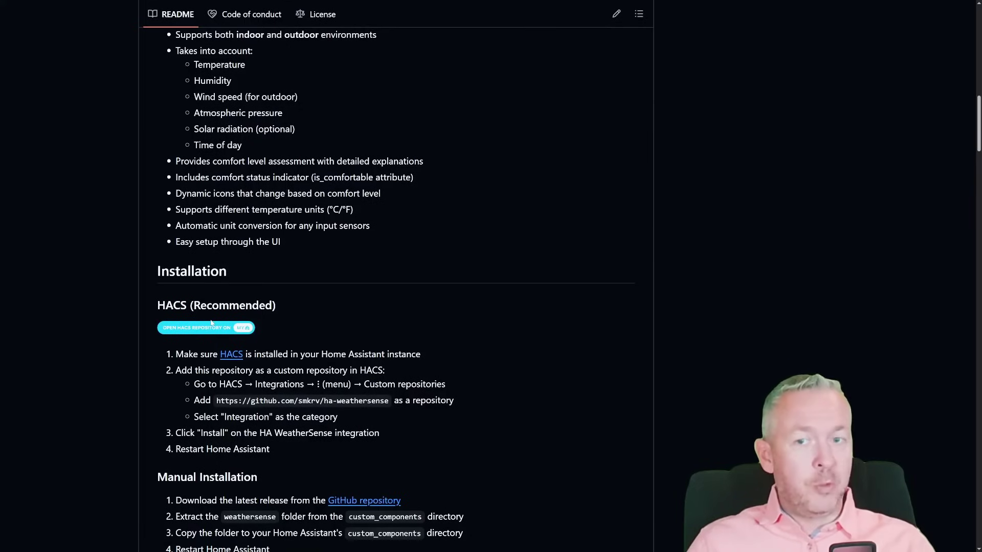
pyautogui.moveTo(217, 401); pyautogui.dragTo(382, 403)
pyautogui.hotkey('ctrl', 'c')
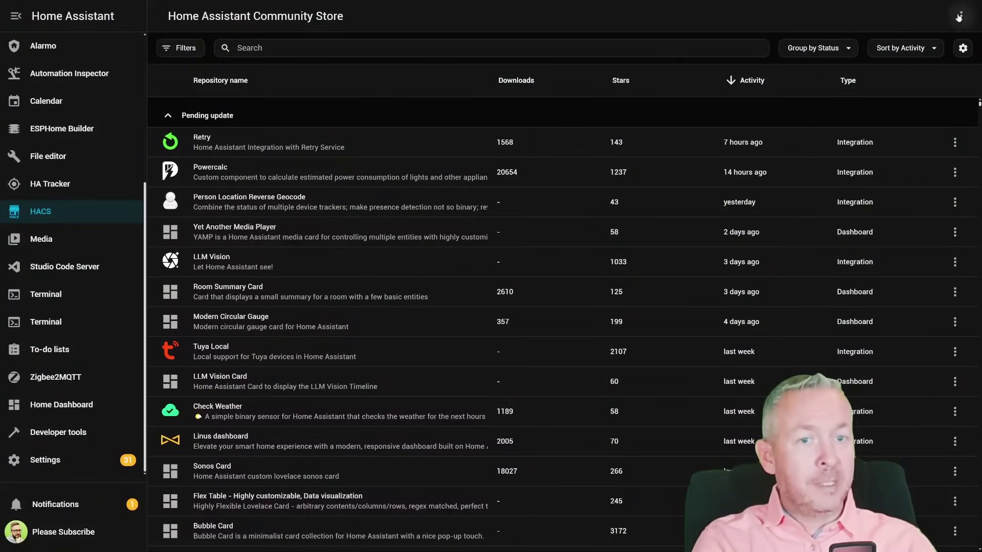
pyautogui.click(961, 16)
pyautogui.click(919, 156)
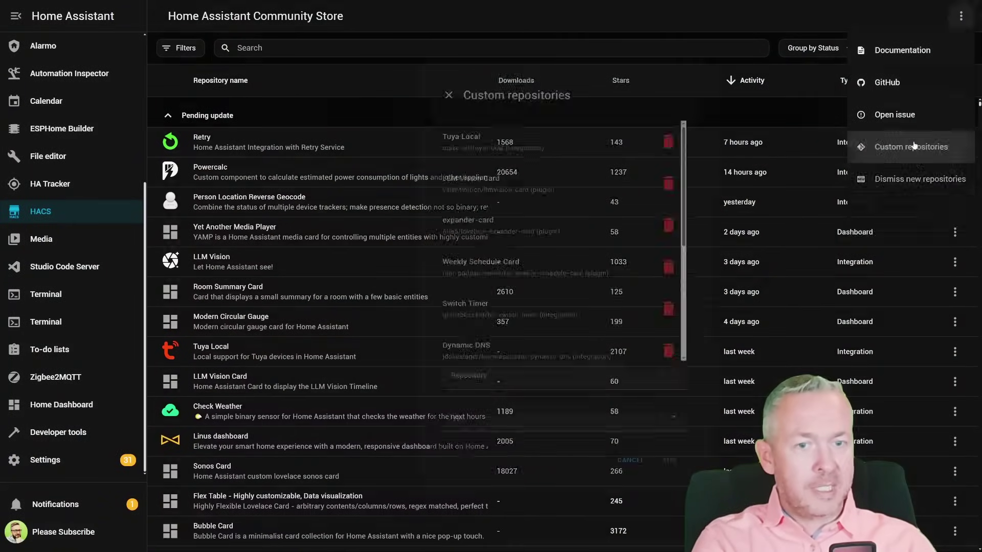
pyautogui.hotkey('ctrl', 'v')
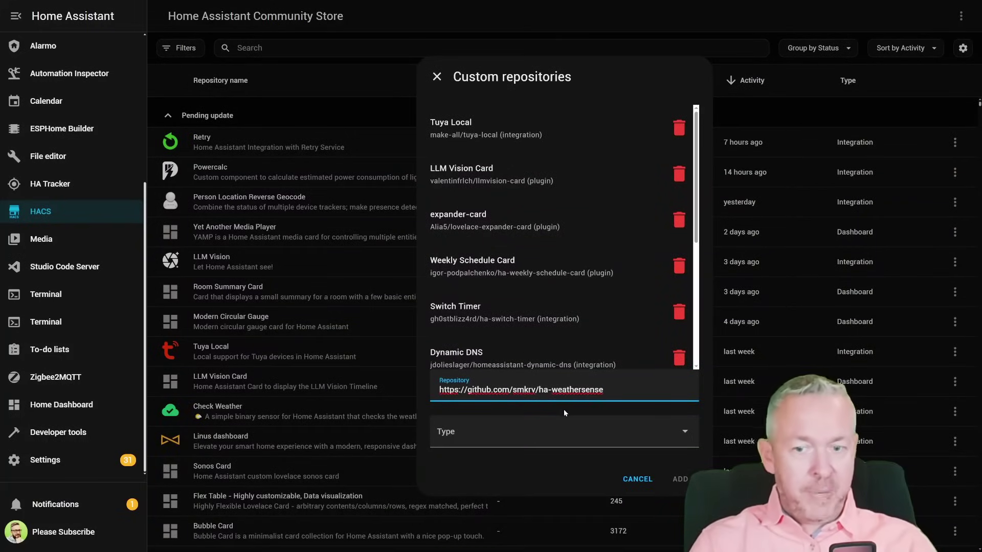
pyautogui.click(580, 440)
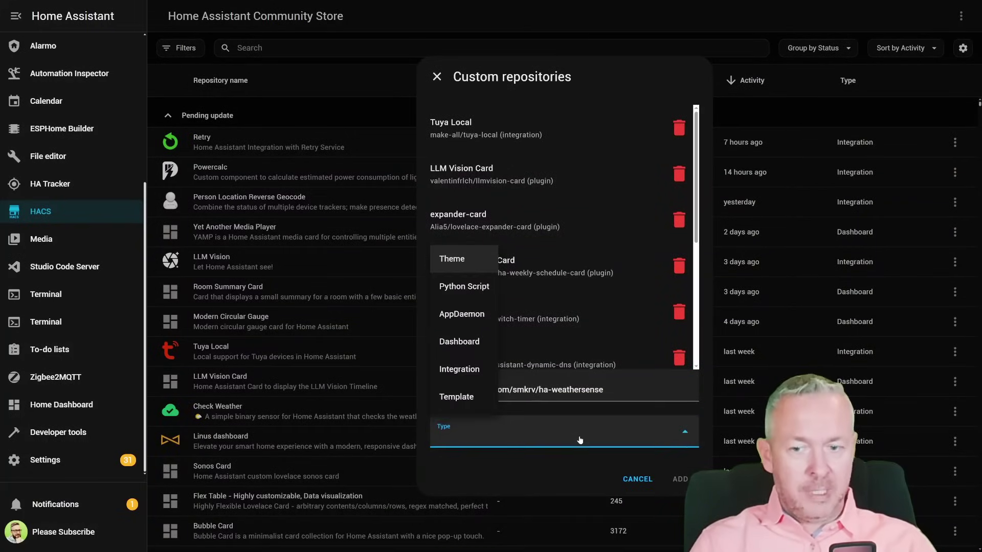
pyautogui.click(480, 367)
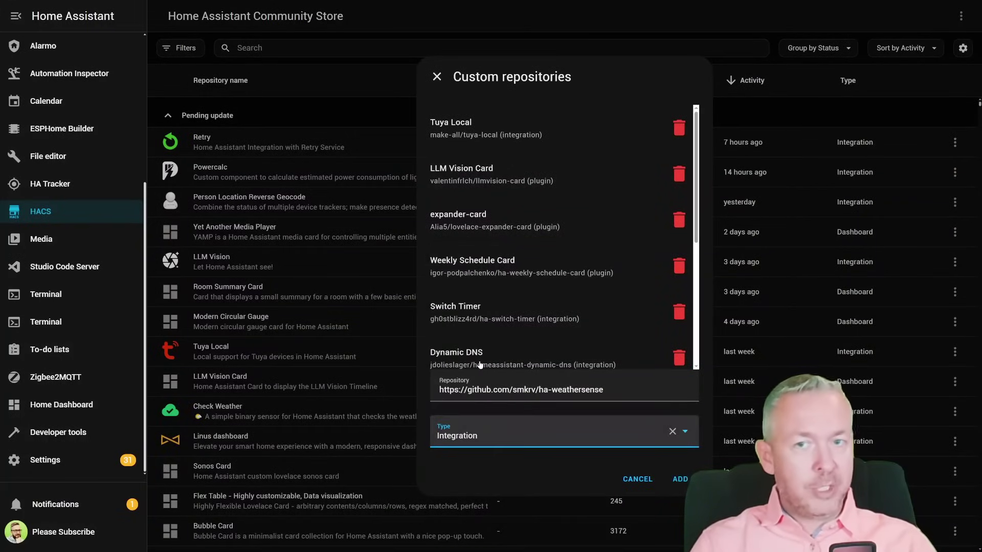
pyautogui.click(681, 479)
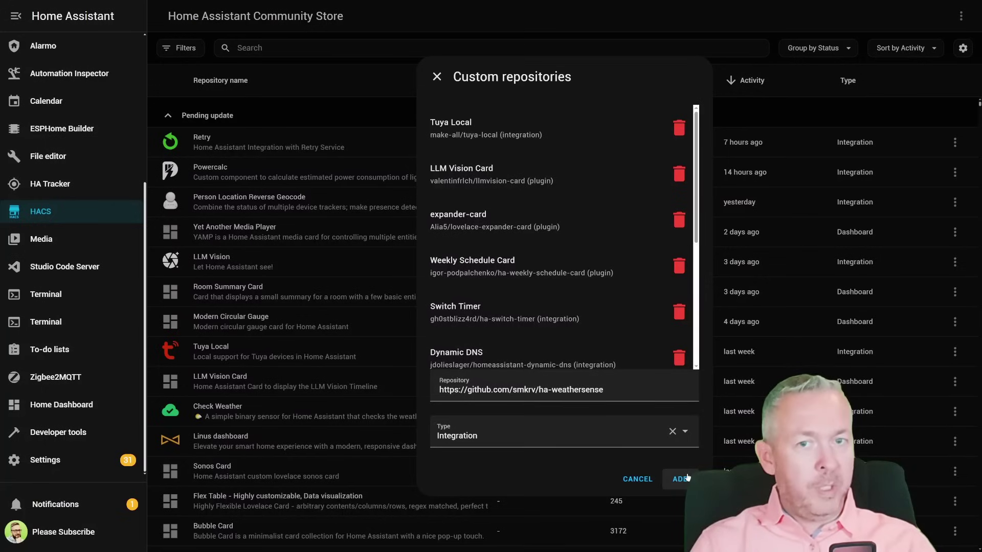
pyautogui.click(437, 76)
# Search HACS for "sense" and download HA WeatherSense version v1.0.6
pyautogui.click(437, 47)
pyautogui.write('sense')
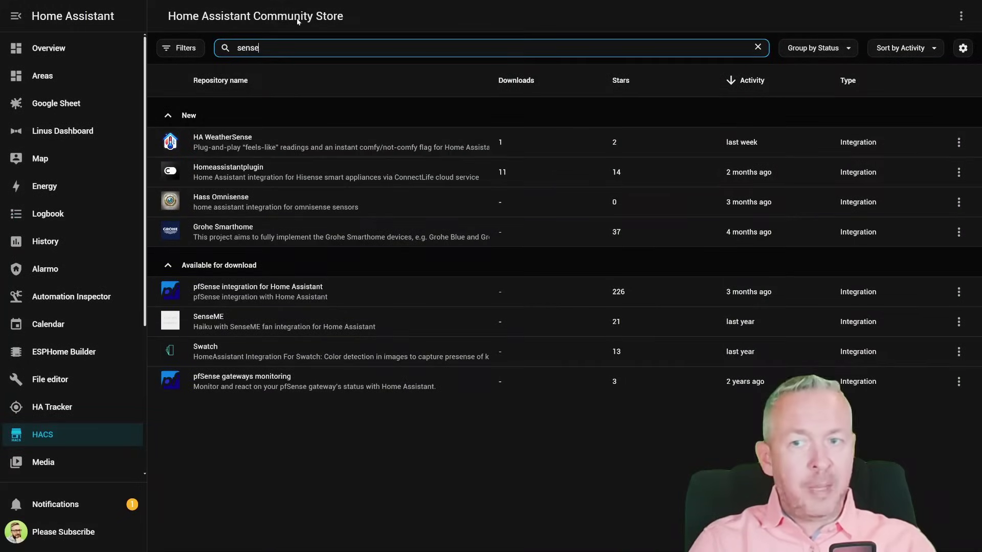
pyautogui.click(230, 144)
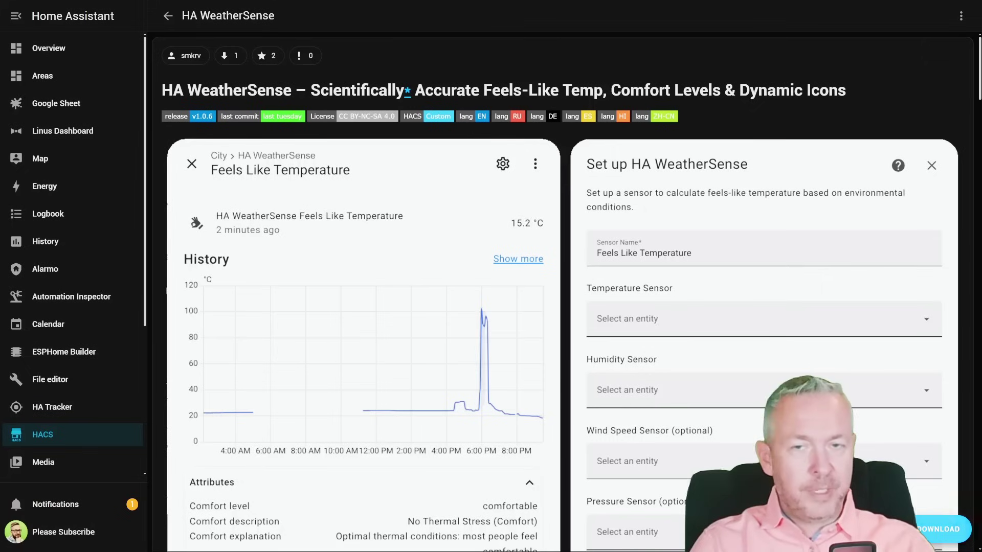
pyautogui.click(940, 529)
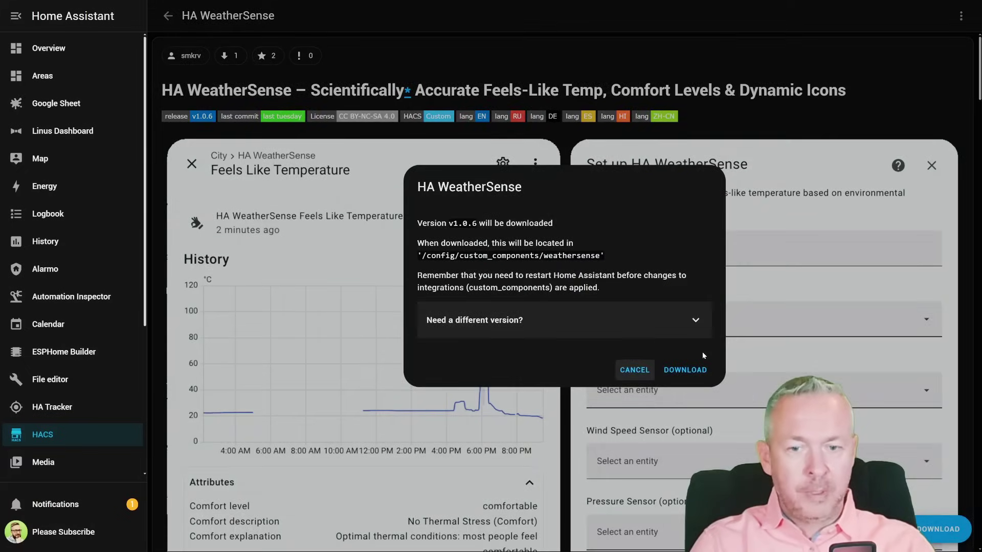
pyautogui.click(701, 364)
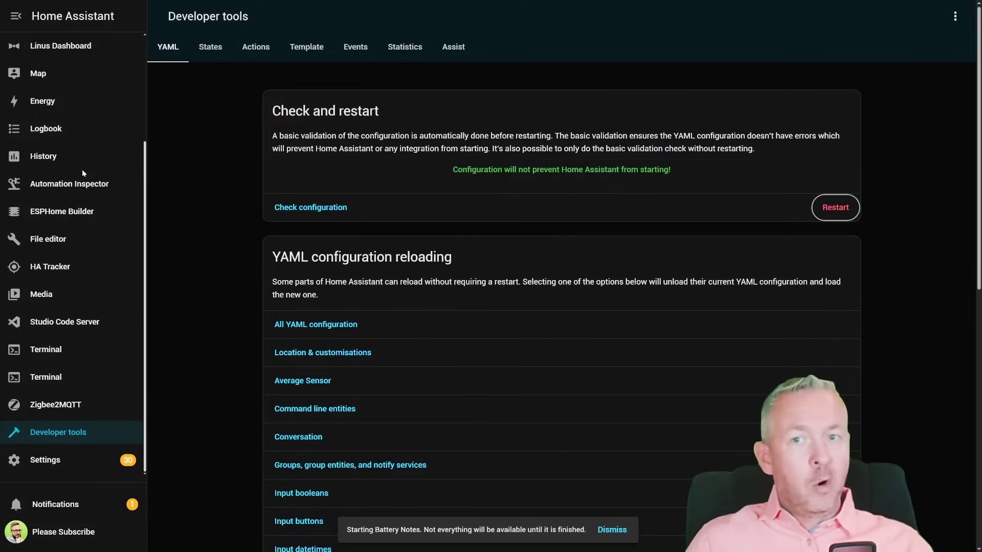
# Start setting up a new WeatherSense integration in the Home Assistant settings, finding it with the search term "sense"
pyautogui.click(54, 464)
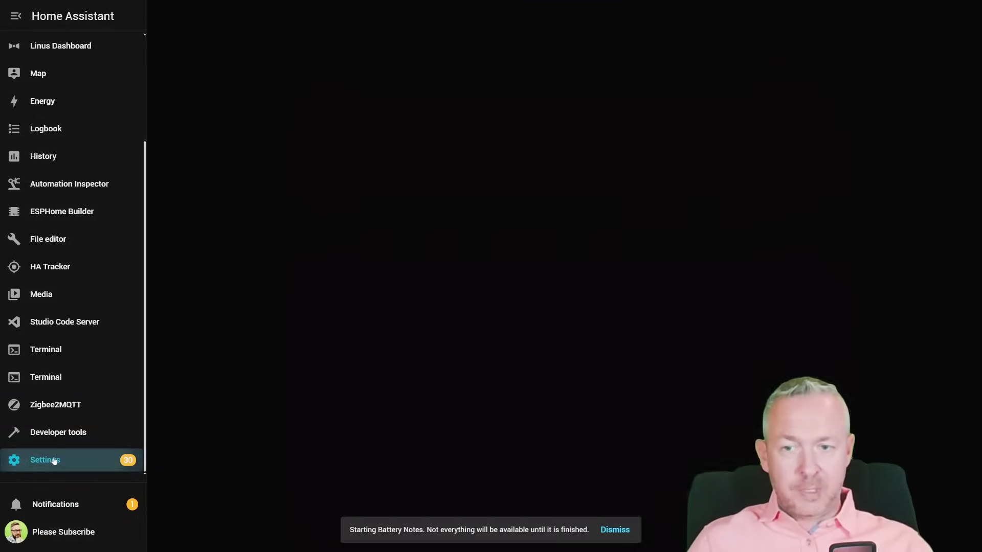
pyautogui.click(499, 277)
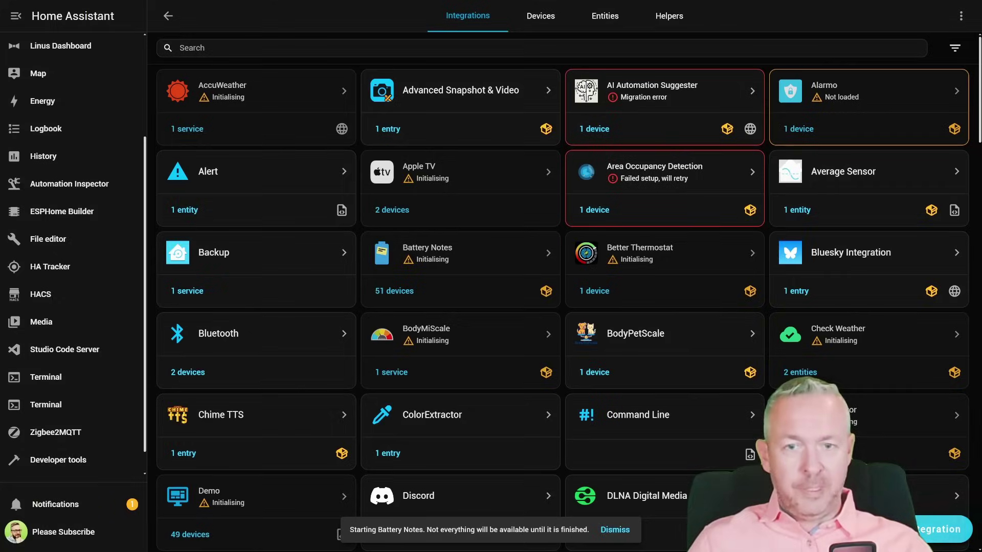
pyautogui.click(943, 529)
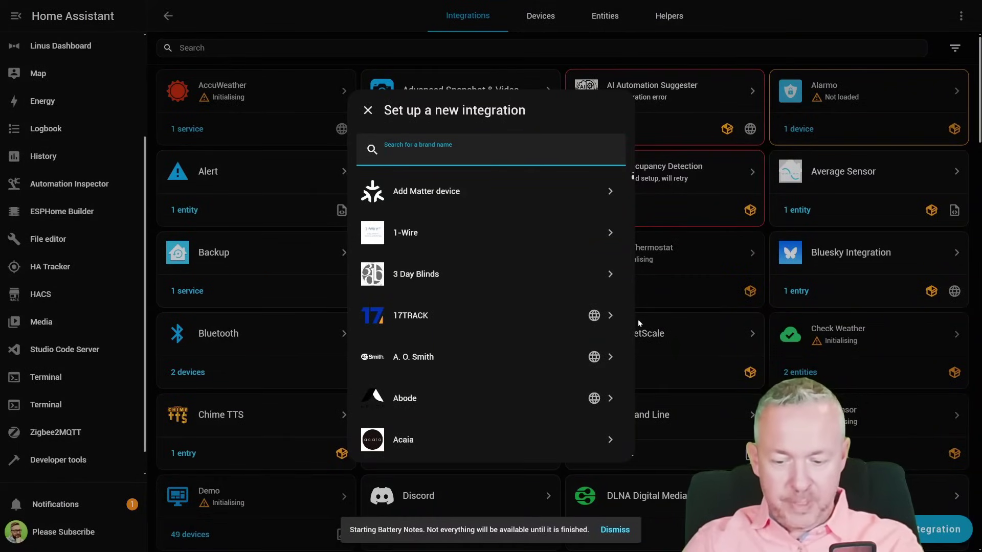
pyautogui.write('sense')
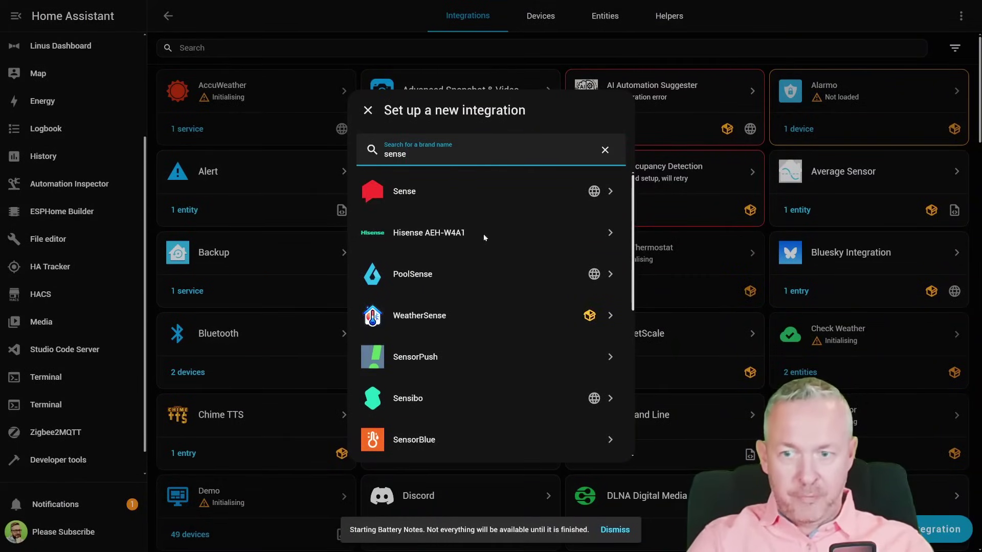
pyautogui.click(440, 322)
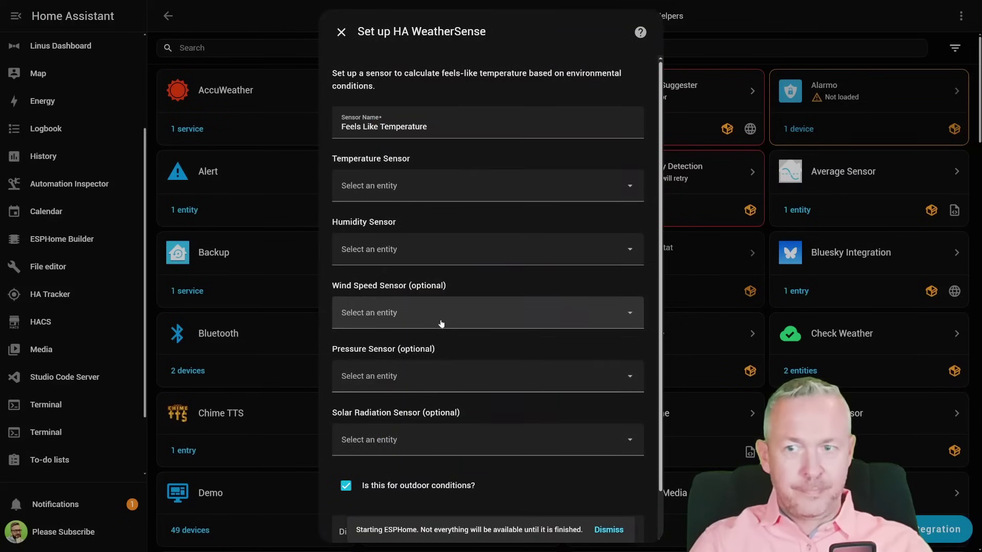
# Submit a sensor named Indoor Feels Like Temperature using the Dining room Temperature and Humidity sensors, with outdoor conditions off and Celsius (°C) as the unit
pyautogui.click(351, 112)
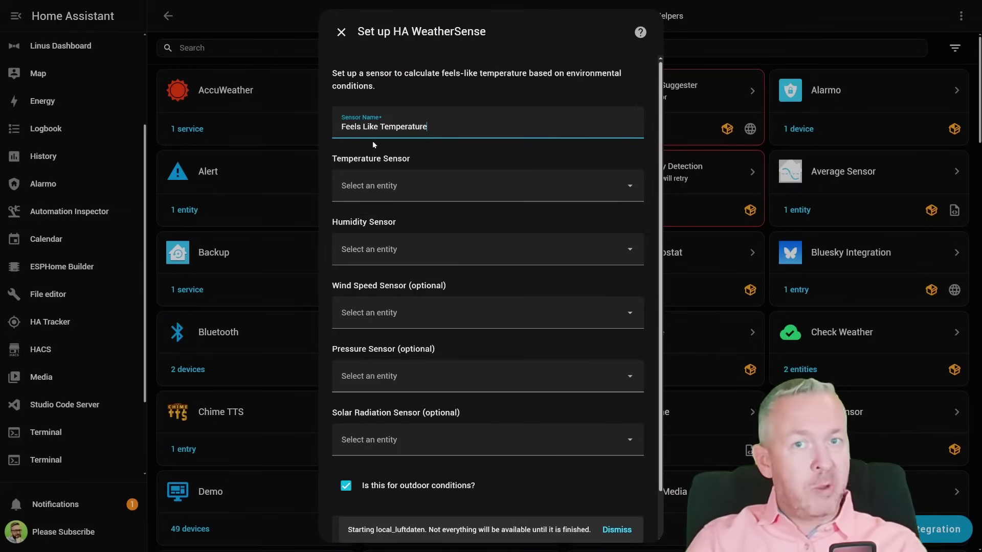
pyautogui.write('Indoor')
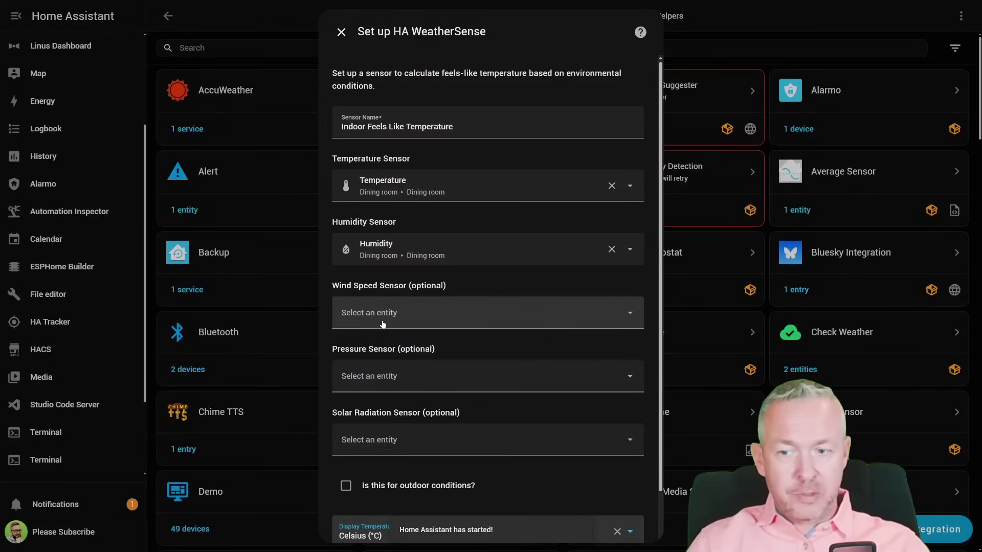
pyautogui.click(378, 379)
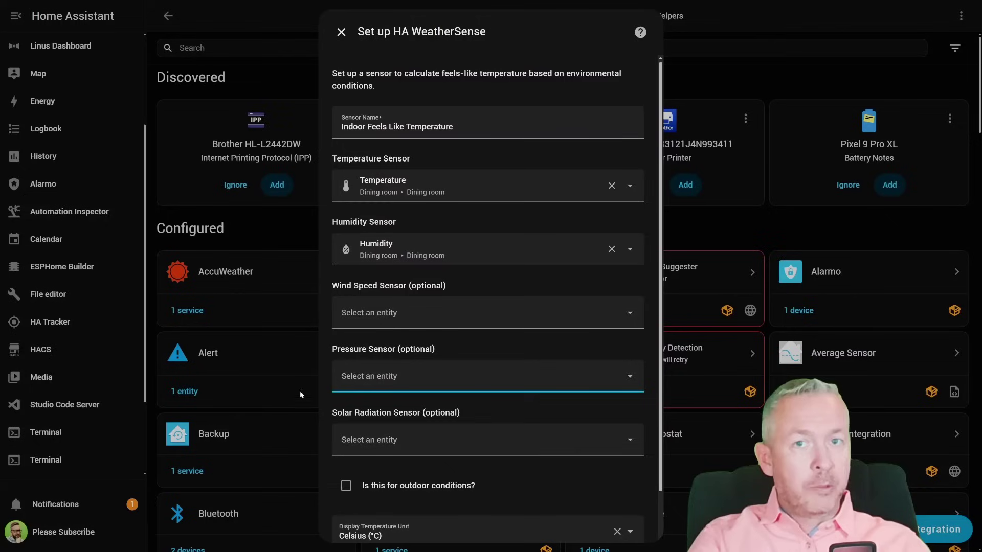
pyautogui.scroll(-1, 342, 440)
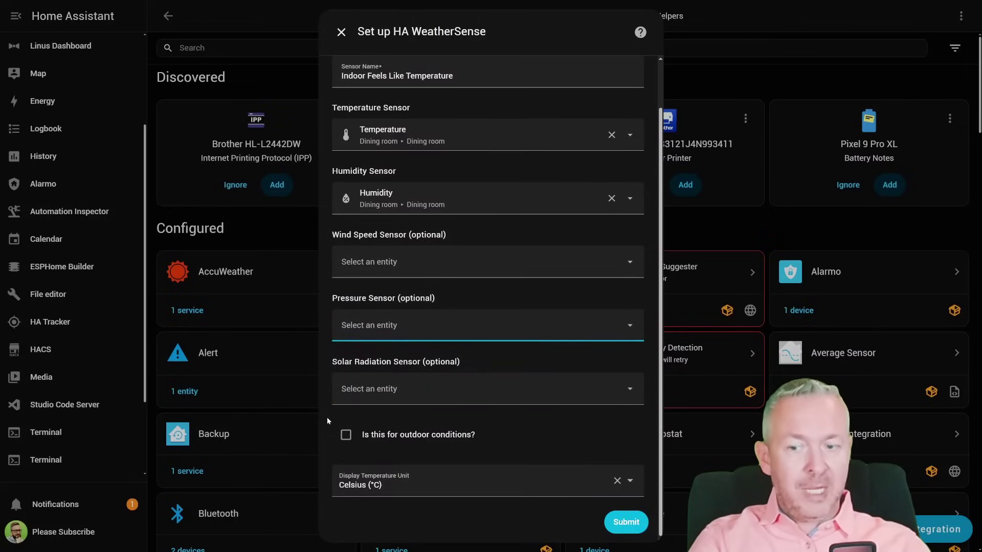
pyautogui.click(616, 522)
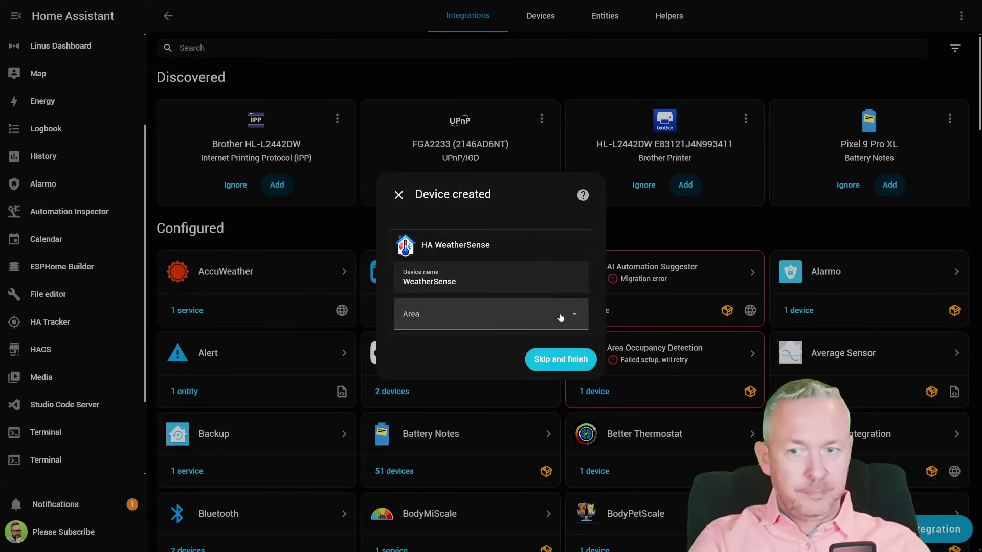
# Assign the new WeatherSense device to the Dining room area and inspect its Indoor Feels Like Temperature sensor
pyautogui.click(556, 315)
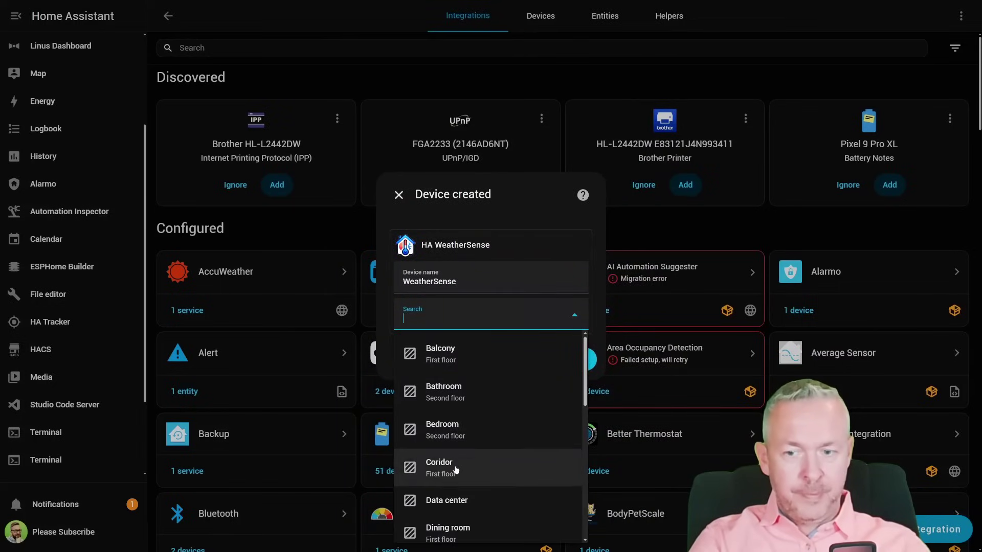
pyautogui.click(473, 534)
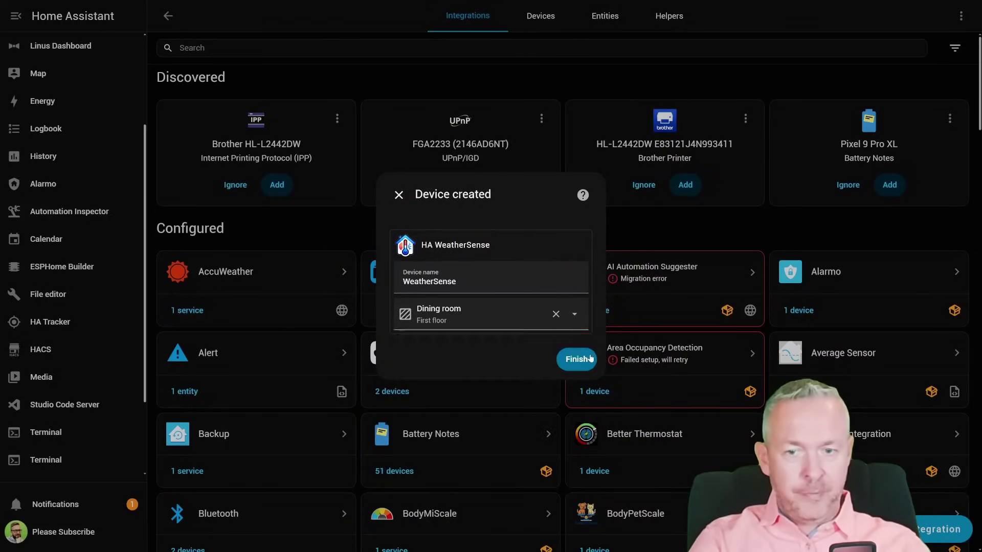
pyautogui.click(588, 358)
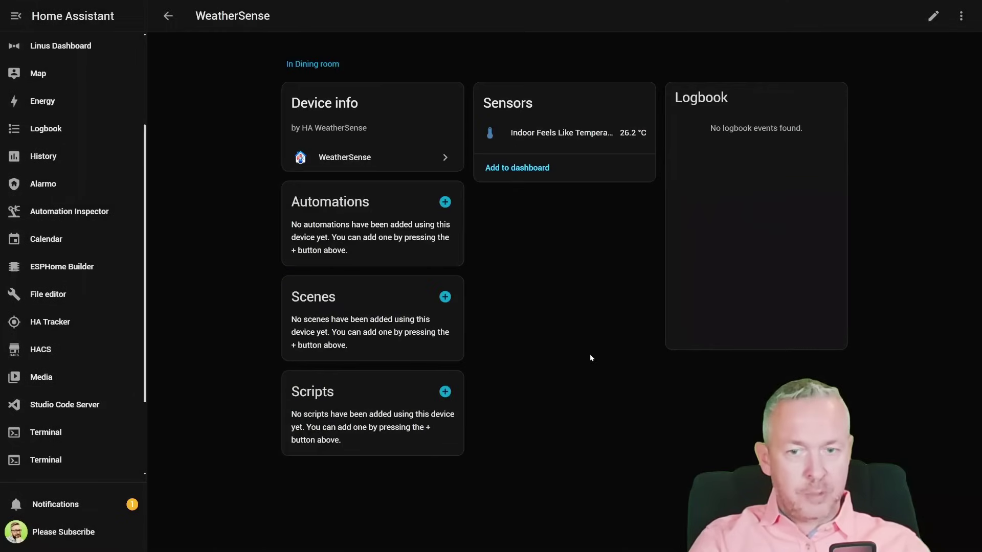
pyautogui.click(531, 134)
pyautogui.click(517, 196)
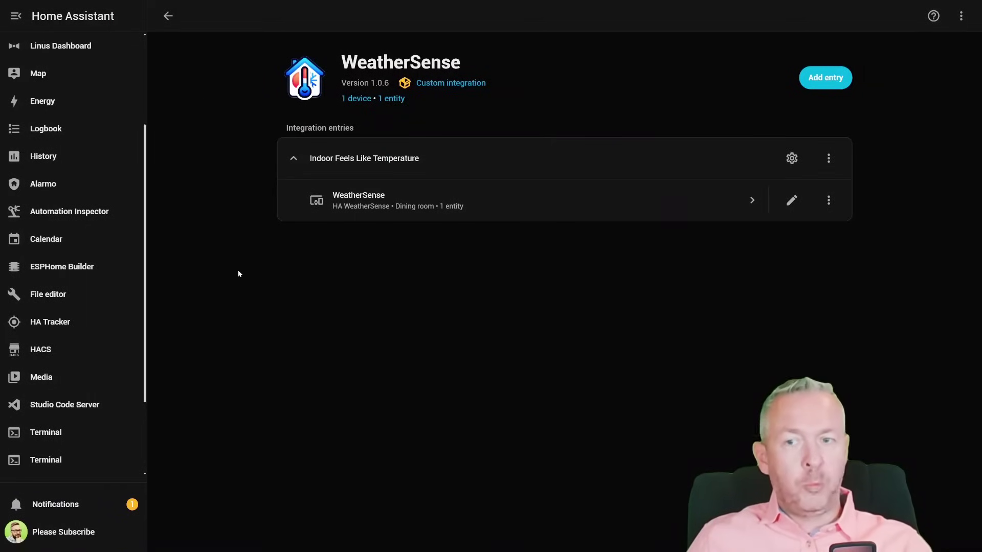
# Add a WeatherSense entry named Outdoor Feels Like Temperature with Outdoor temperature, Outside Humidity and AccuWeather Wind speed, outdoor conditions on, unit Celsius (°C)
pyautogui.click(827, 82)
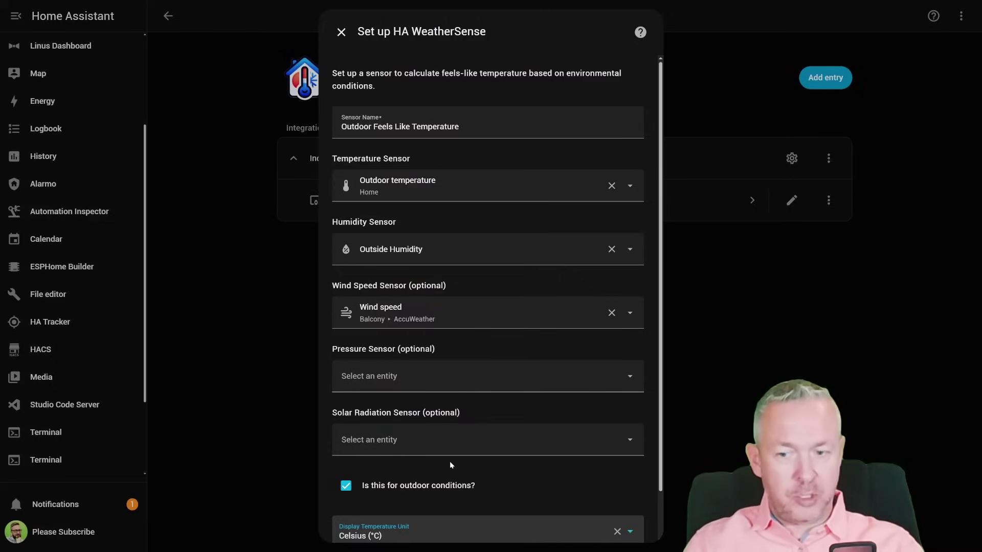
pyautogui.scroll(-2, 471, 473)
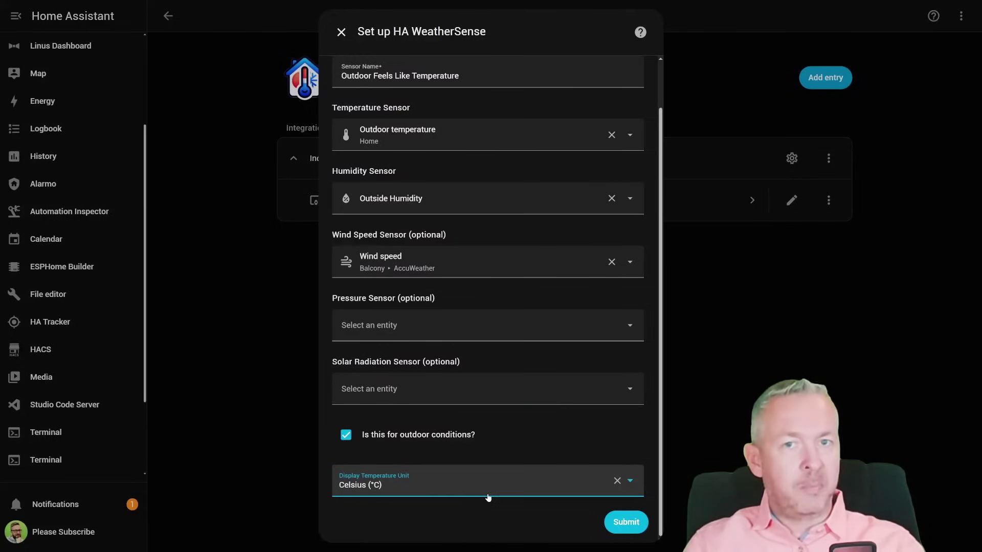
pyautogui.click(632, 528)
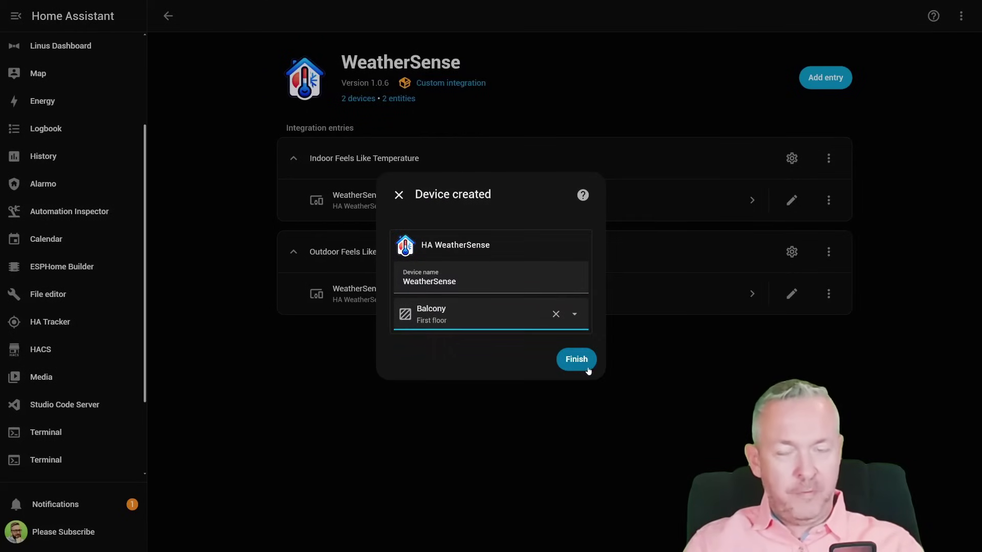
# Finish the outdoor WeatherSense device with Balcony as its area and view its sensor's attributes
pyautogui.click(572, 359)
pyautogui.click(588, 377)
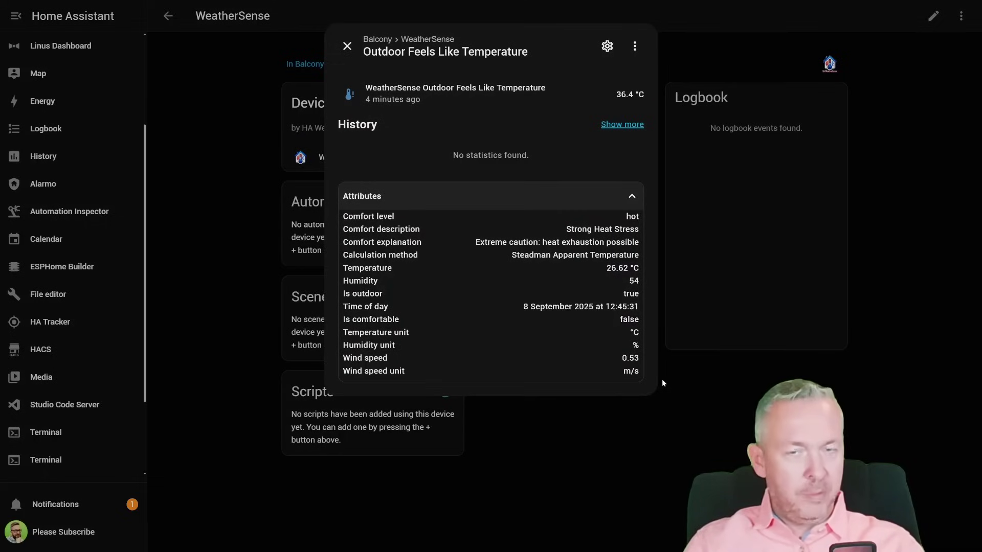
# Add a tile card for Indoor Feels Like Temperature to the HACS view's empty section, with a Trend graph feature and widened to the full section
pyautogui.click(694, 378)
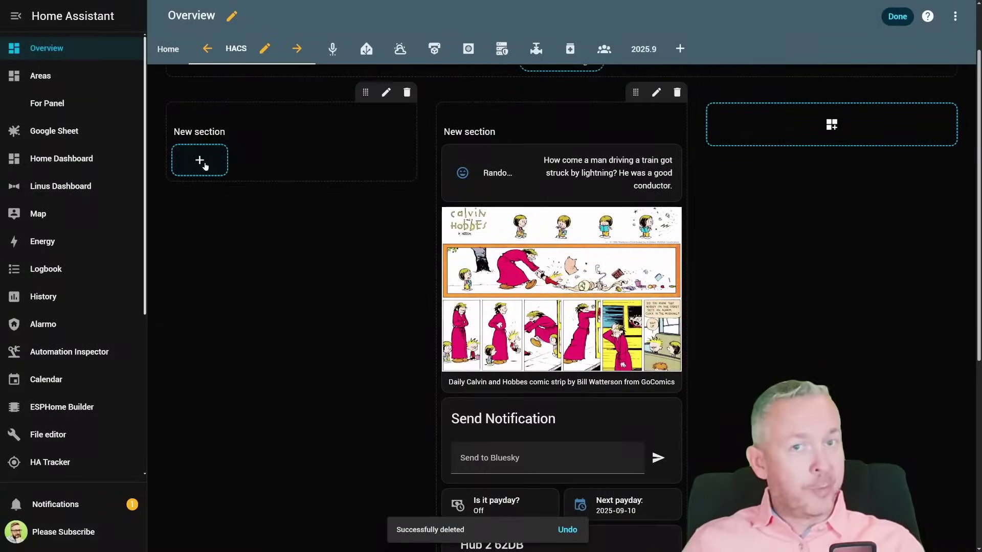
pyautogui.click(200, 160)
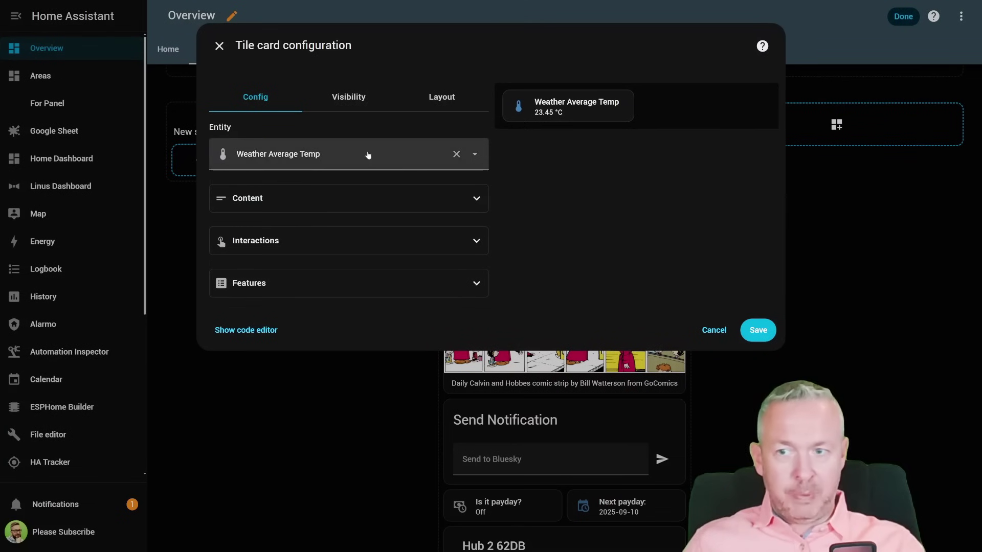
pyautogui.click(366, 153)
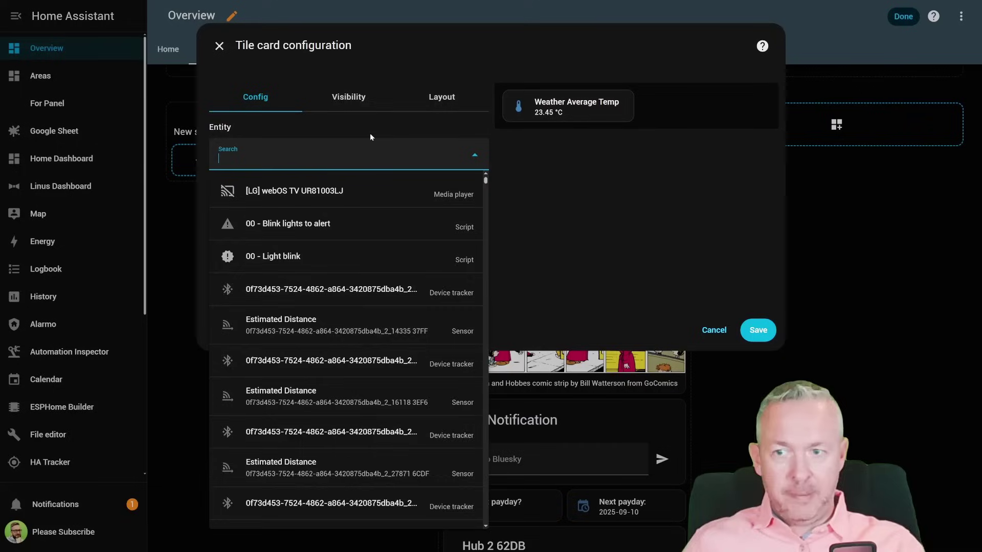
pyautogui.write('feels')
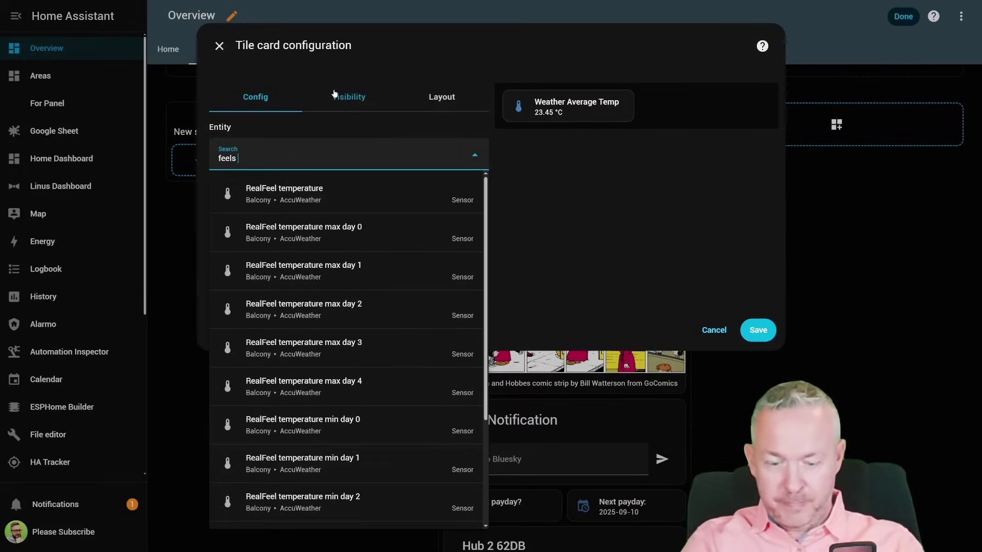
pyautogui.write(' lik')
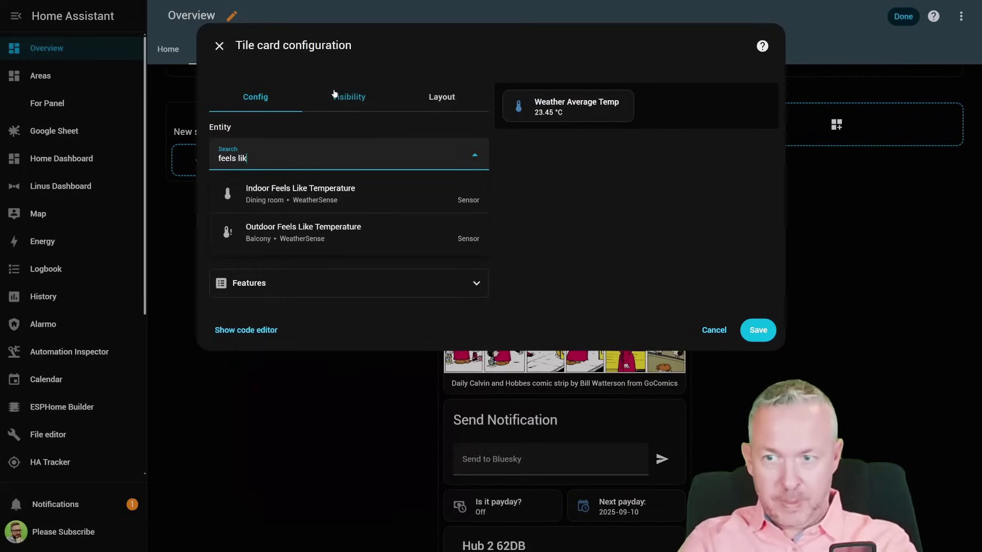
pyautogui.click(351, 207)
pyautogui.click(245, 294)
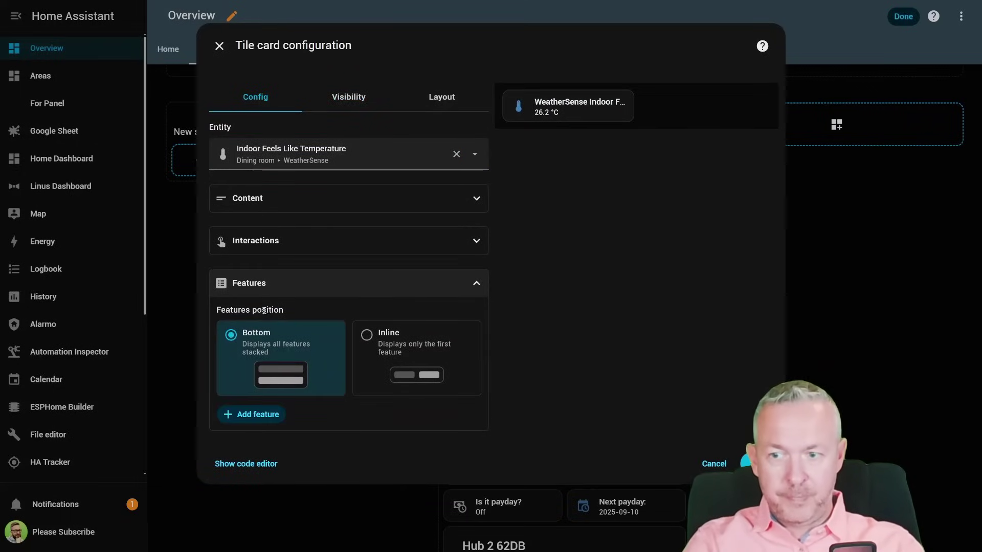
pyautogui.click(257, 414)
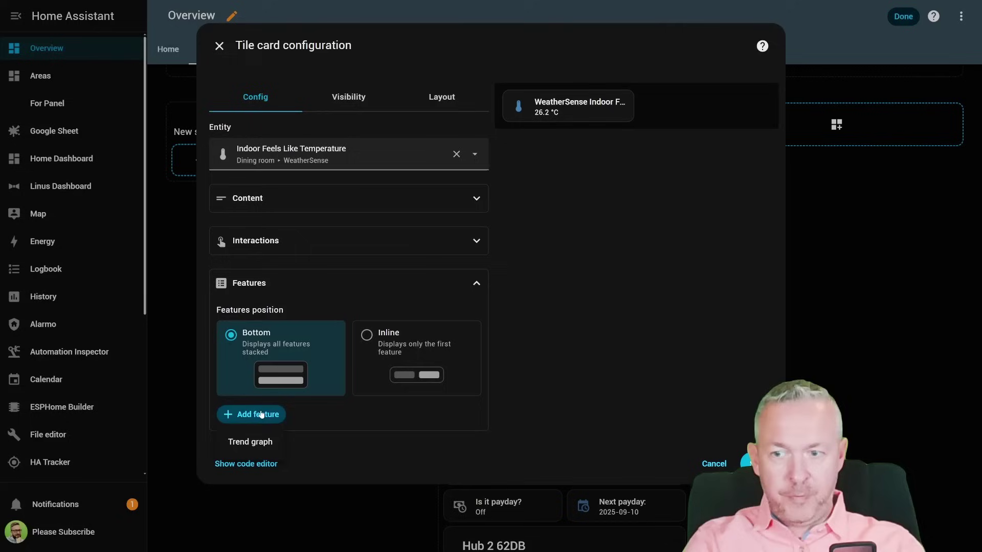
pyautogui.click(256, 443)
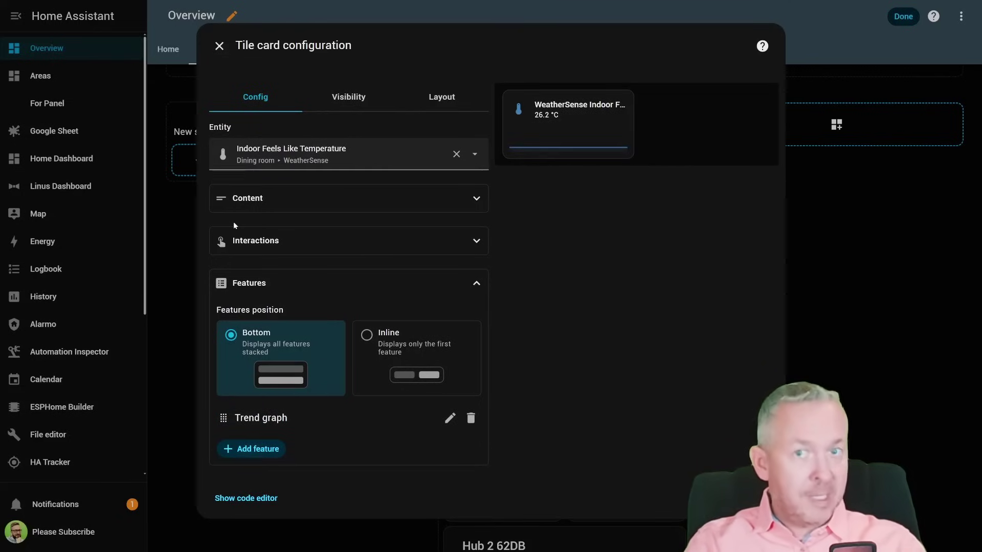
pyautogui.click(441, 97)
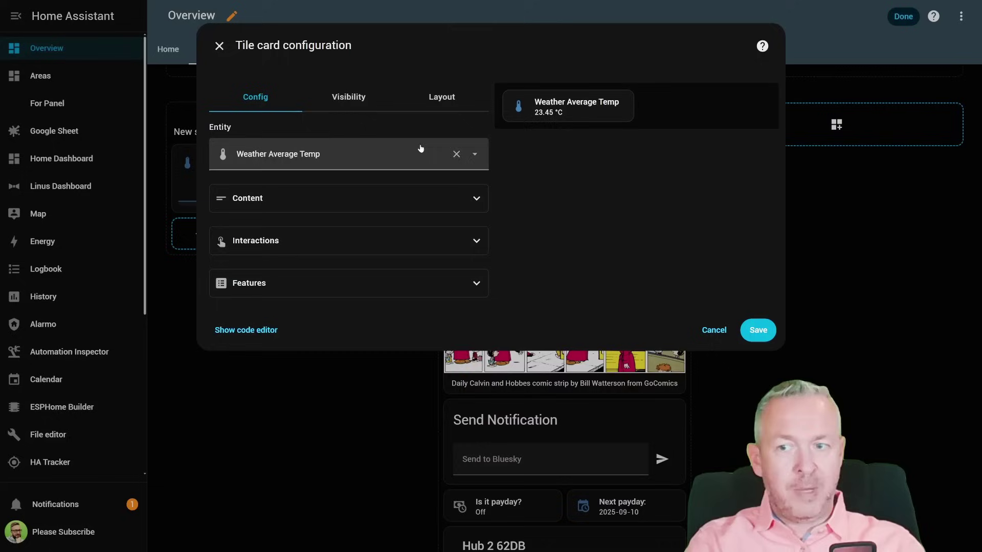
# Add a tile card for Outdoor Feels Like Temperature with a Trend graph feature and a width of 12 columns, and save it
pyautogui.click(417, 149)
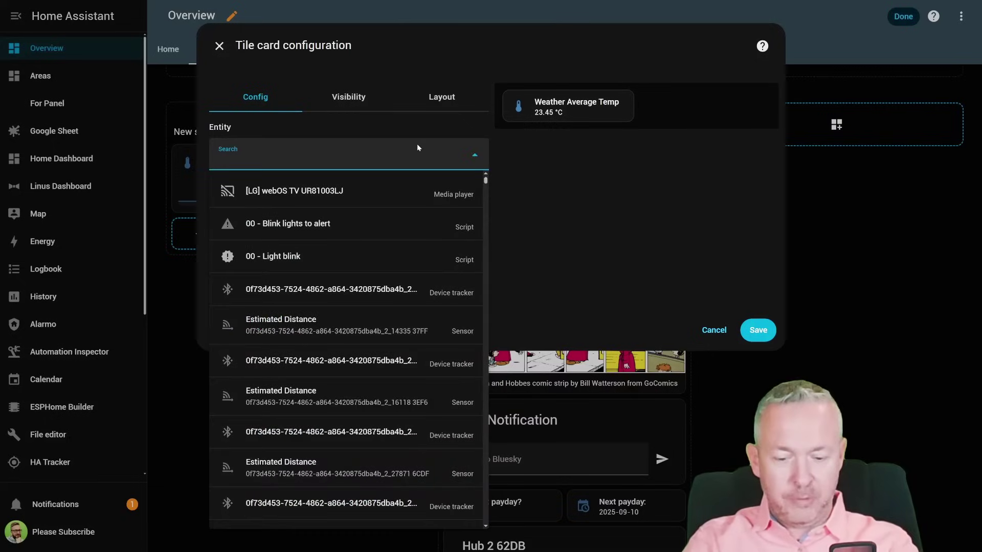
pyautogui.write('outdoor feels')
pyautogui.click(306, 190)
pyautogui.click(256, 415)
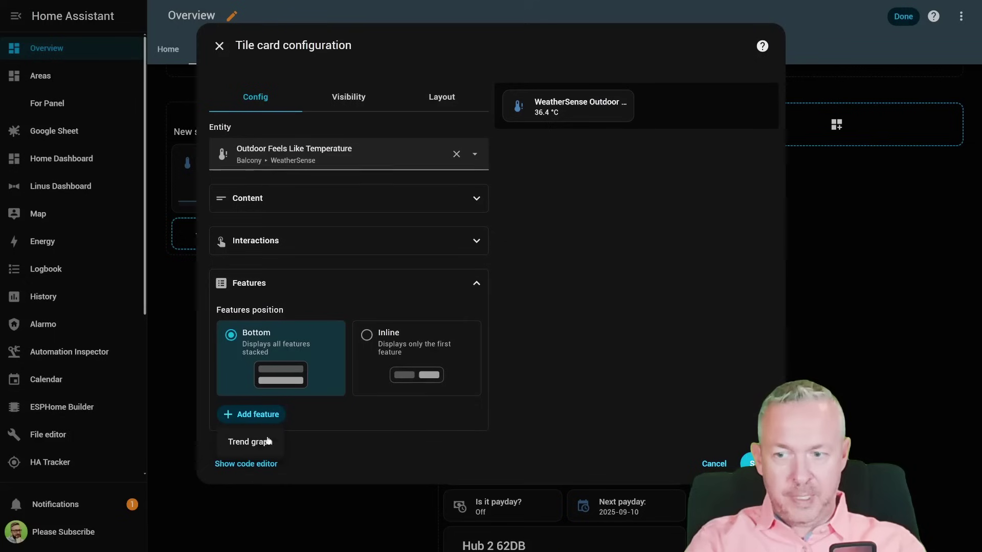
pyautogui.click(246, 441)
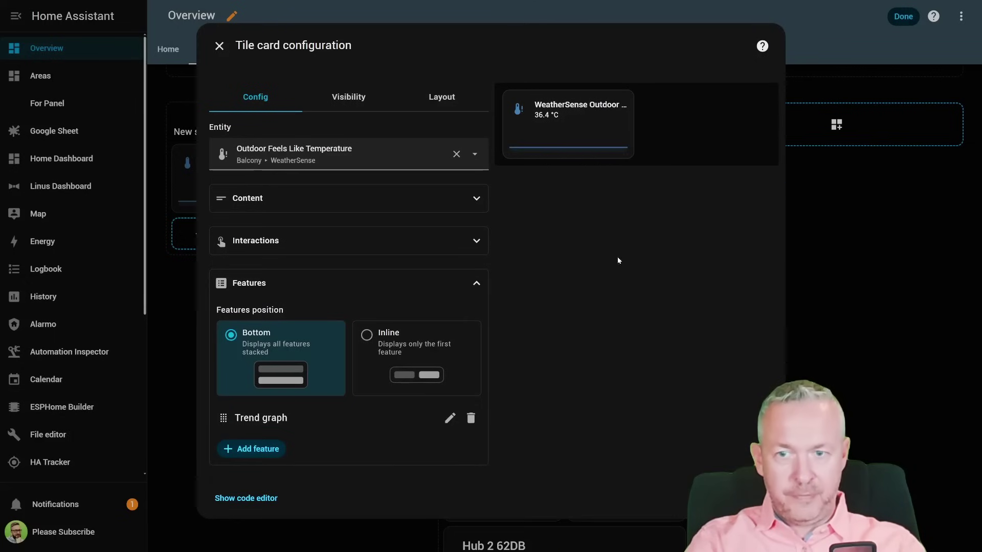
pyautogui.click(450, 95)
pyautogui.moveTo(362, 167); pyautogui.dragTo(448, 185)
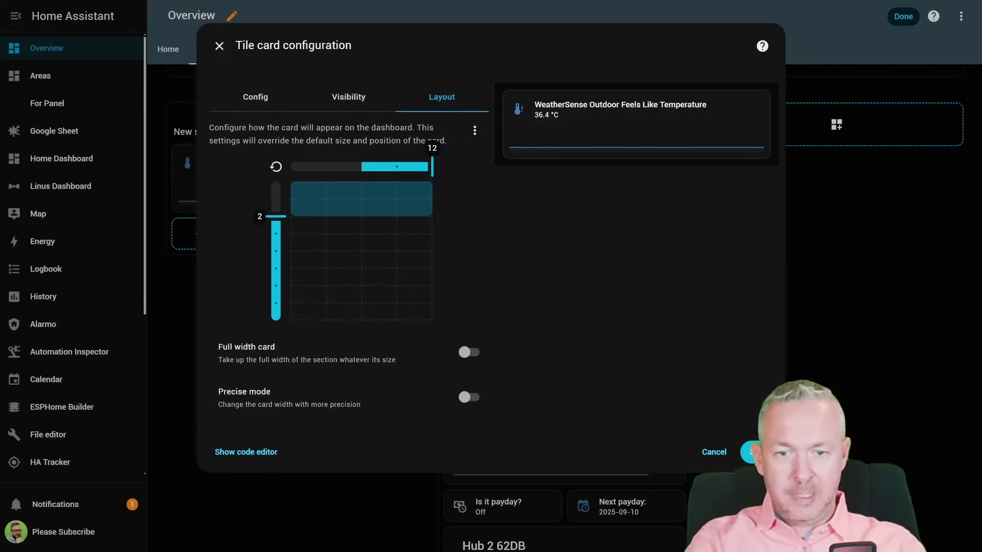
pyautogui.click(751, 452)
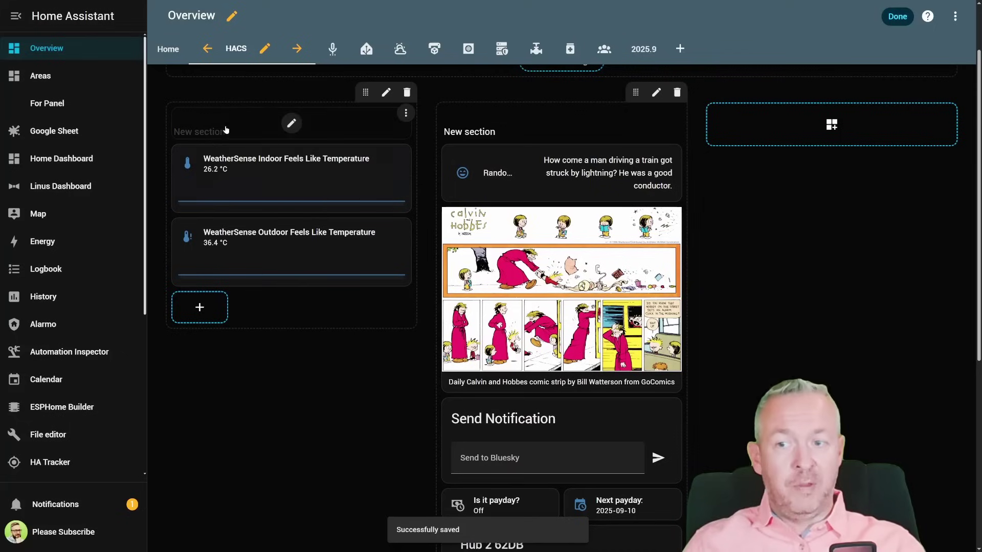
# Save an entity card for Outdoor Feels Like Temperature showing its Comfort description attribute at a width of 12 columns
pyautogui.moveTo(261, 283)
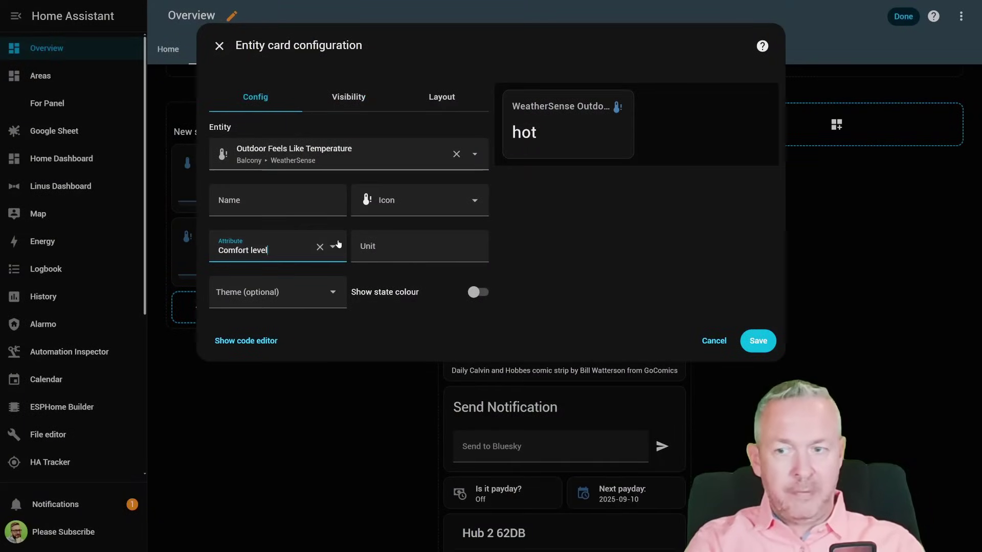
pyautogui.click(338, 243)
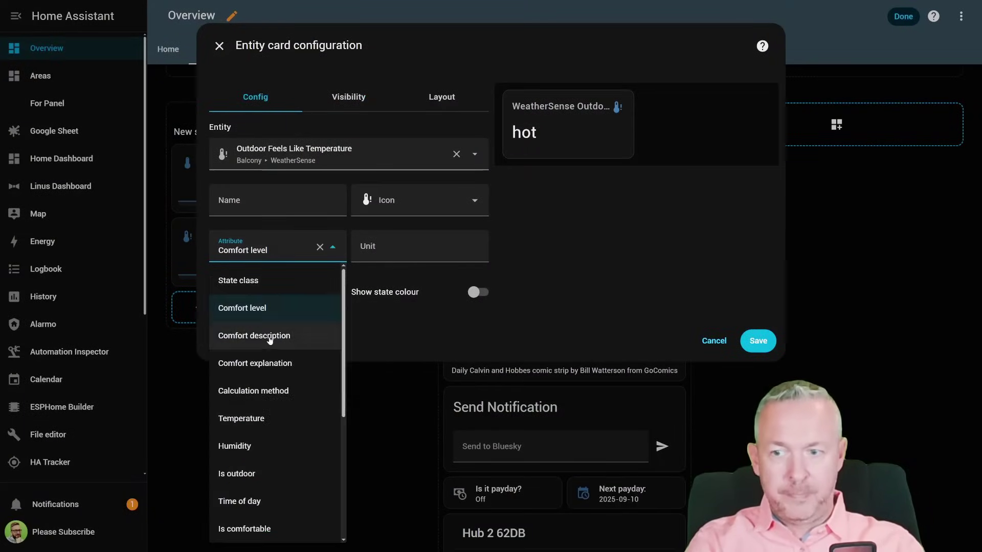
pyautogui.click(266, 335)
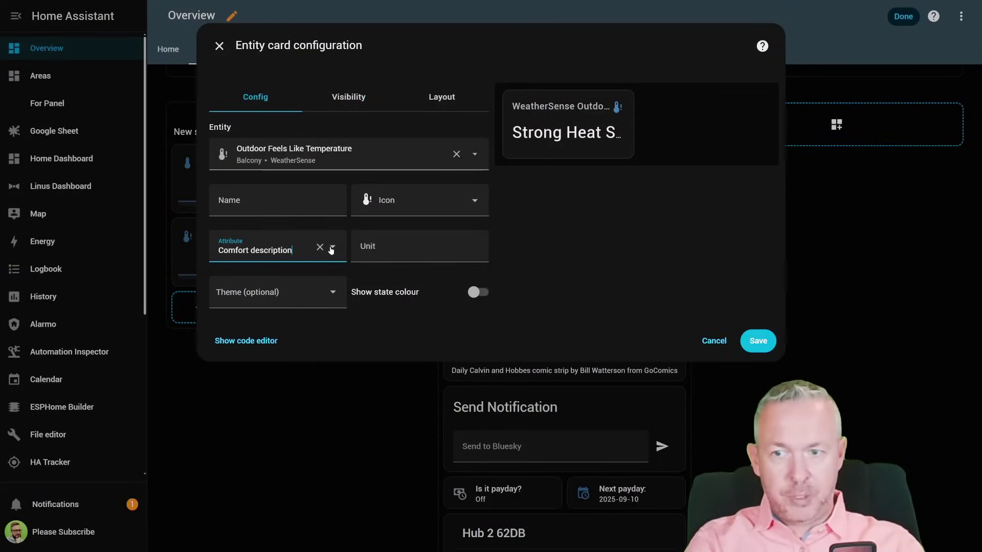
pyautogui.click(440, 96)
pyautogui.moveTo(360, 175); pyautogui.dragTo(432, 172)
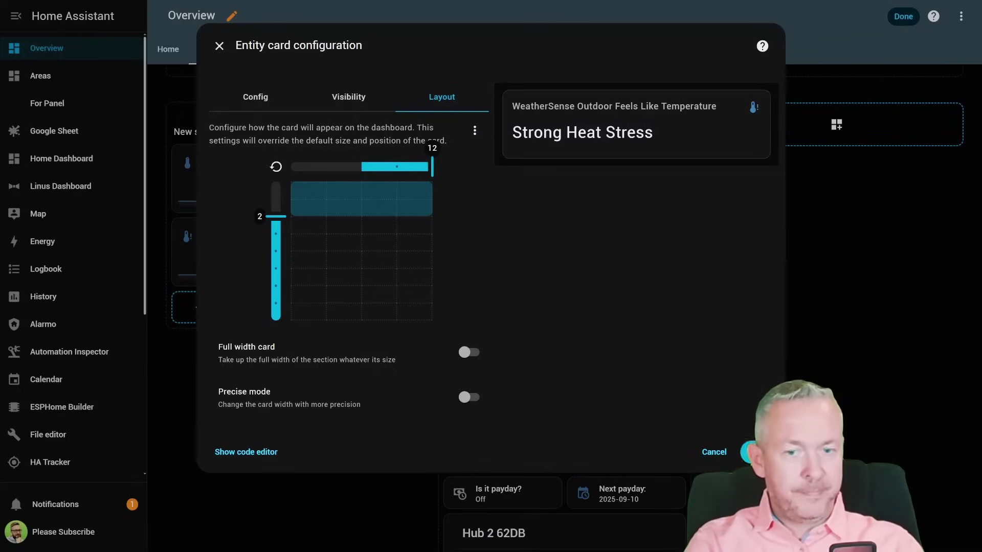
pyautogui.click(755, 452)
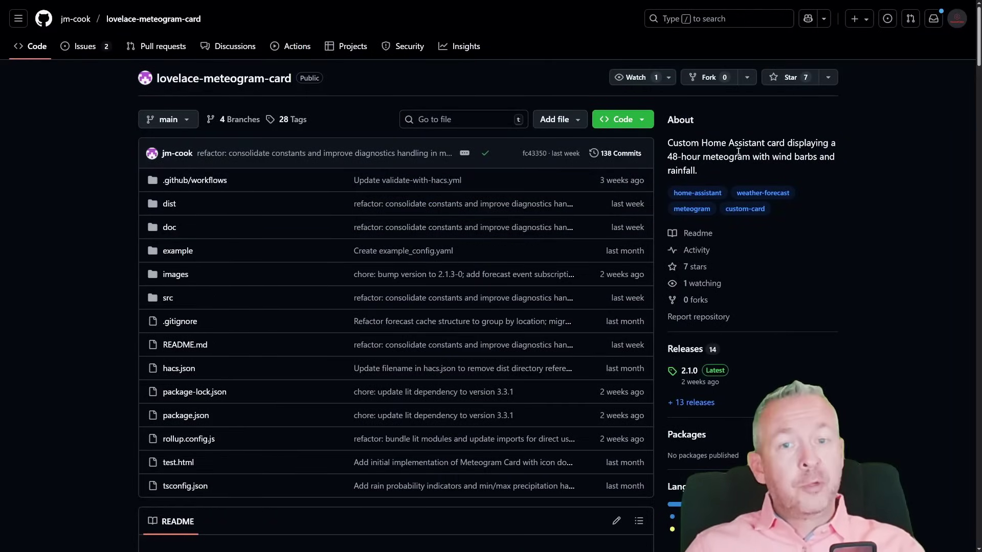
# Star the lovelace-meteogram-card repository on GitHub, then find the Meteogram Card in HACS, download version v2.1.0 and reload Home Assistant
pyautogui.click(773, 79)
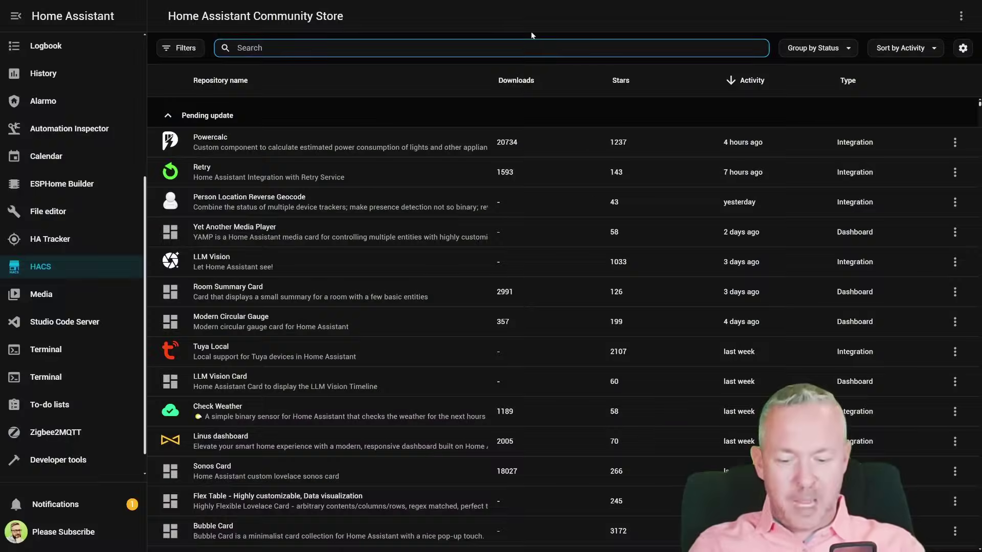
pyautogui.write('meteog')
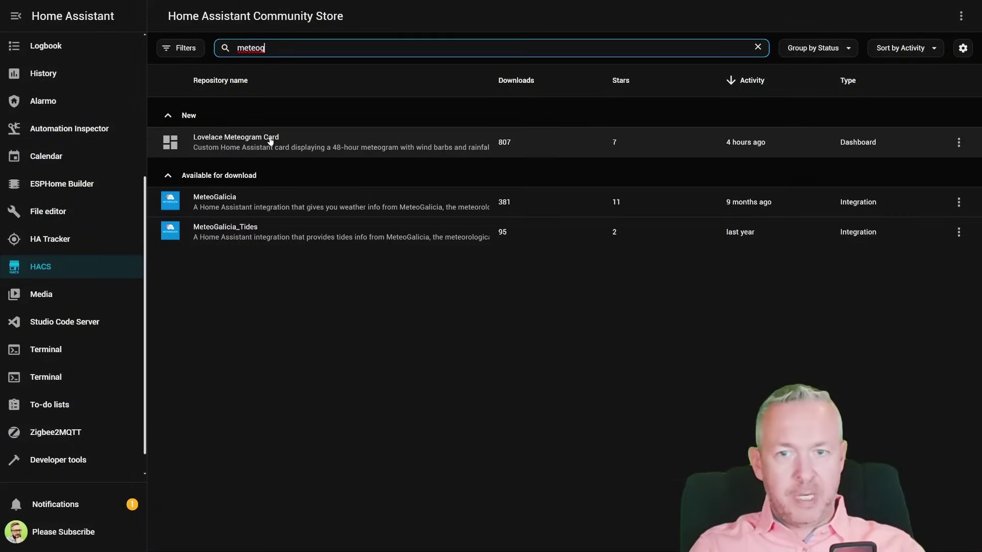
pyautogui.click(270, 141)
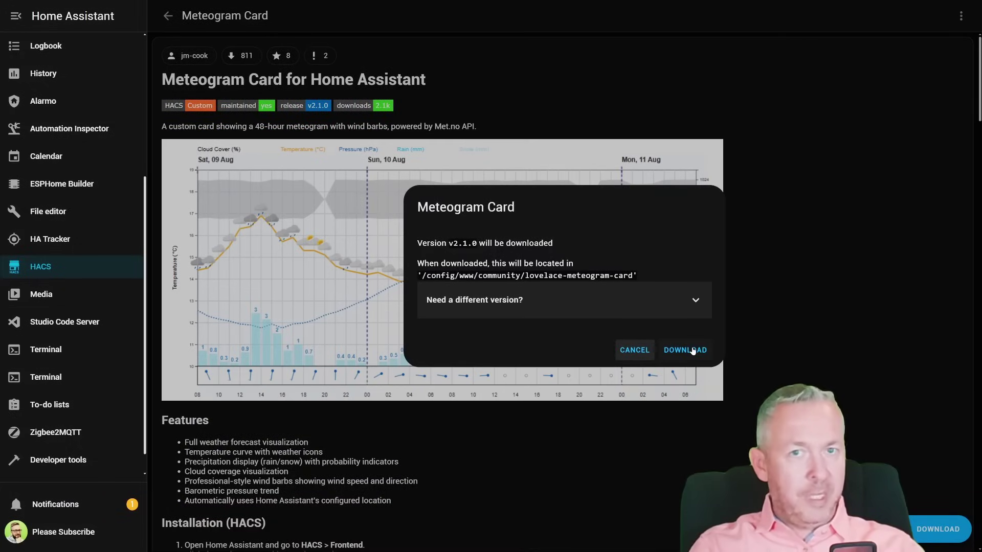
pyautogui.click(693, 350)
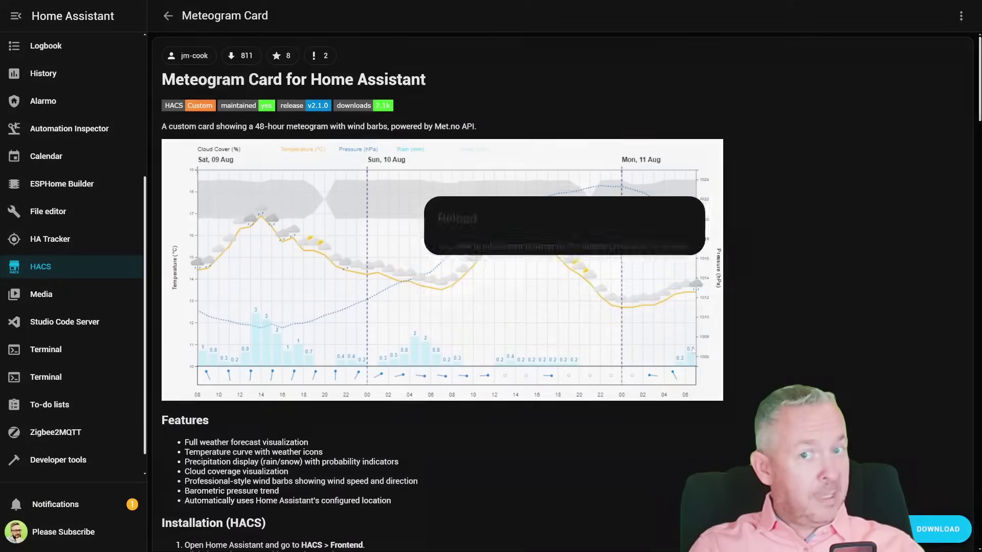
pyautogui.click(669, 310)
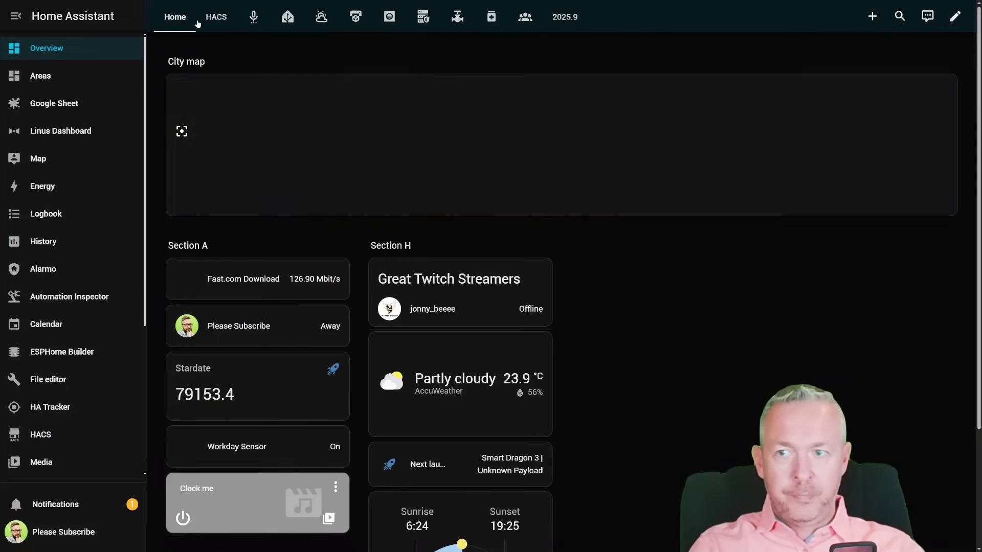
# Edit the HACS dashboard view and add a Meteogram Card below the WeatherSense cards in the first section
pyautogui.click(214, 17)
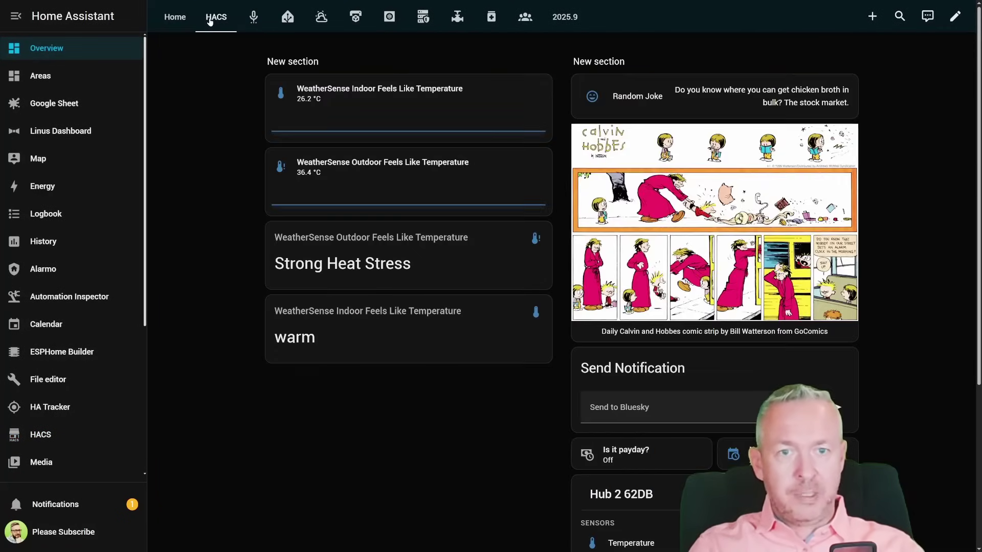
pyautogui.click(955, 17)
pyautogui.scroll(-3, 576, 266)
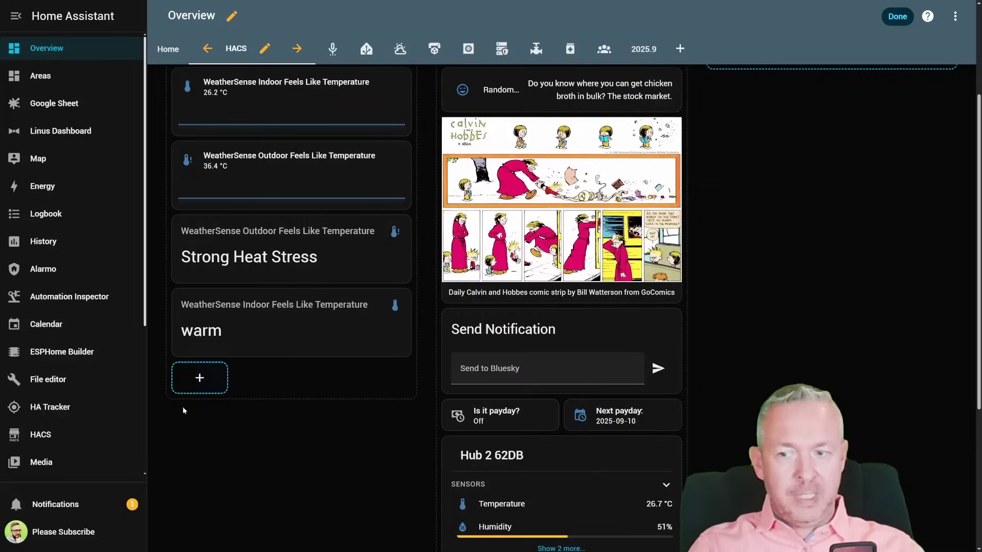
pyautogui.click(199, 377)
pyautogui.write('mete')
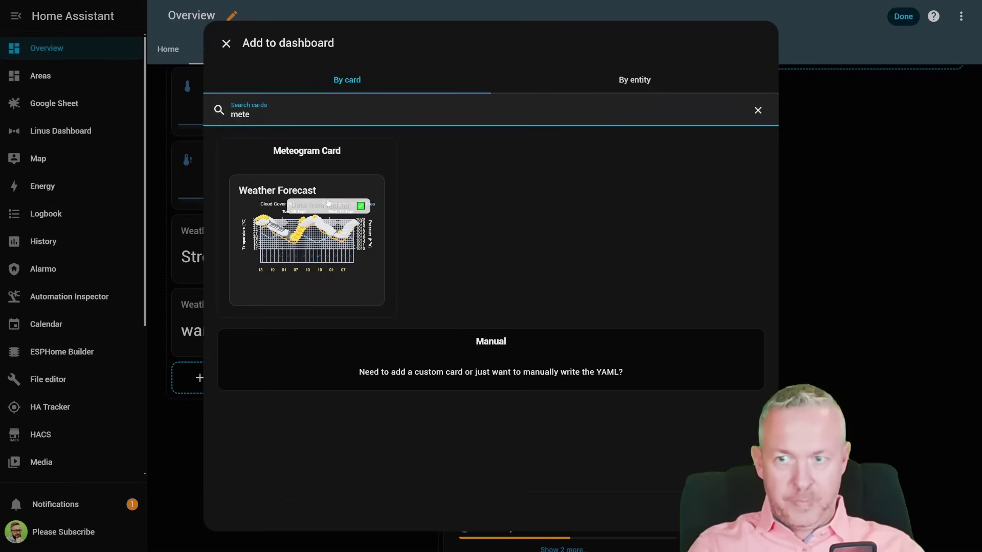
pyautogui.click(315, 230)
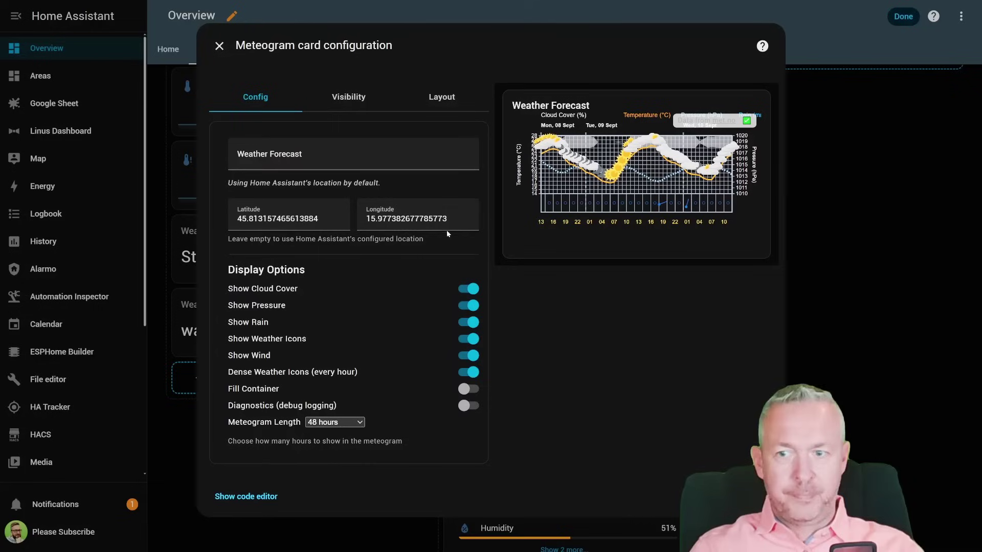
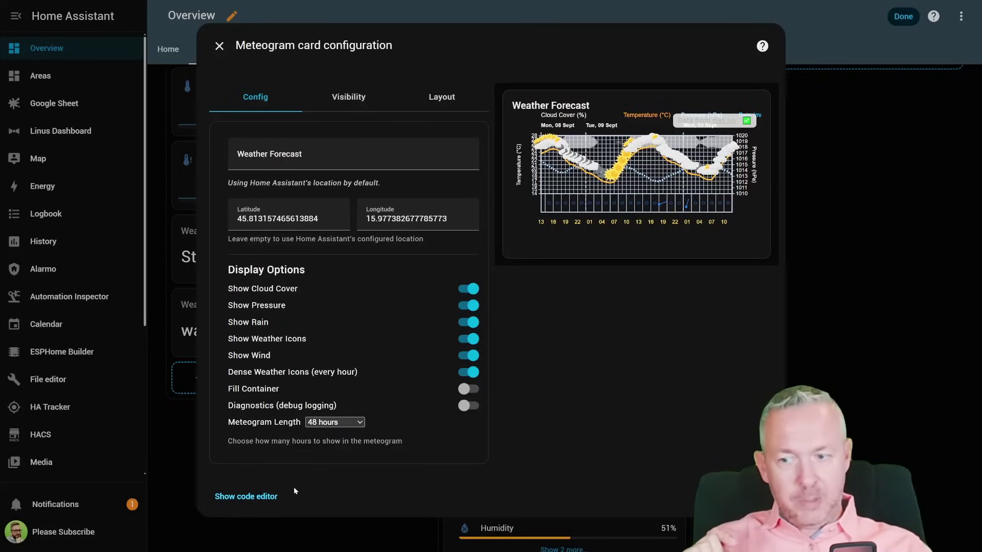
# Try adding the line "entity_is: weather.home" below the title in the Meteogram card's YAML configuration
pyautogui.click(267, 496)
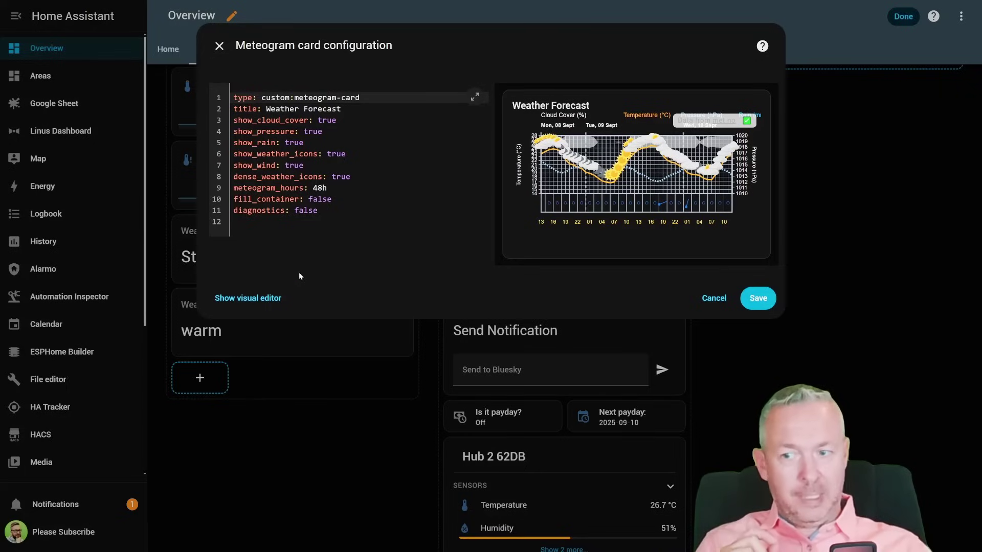
pyautogui.click(248, 298)
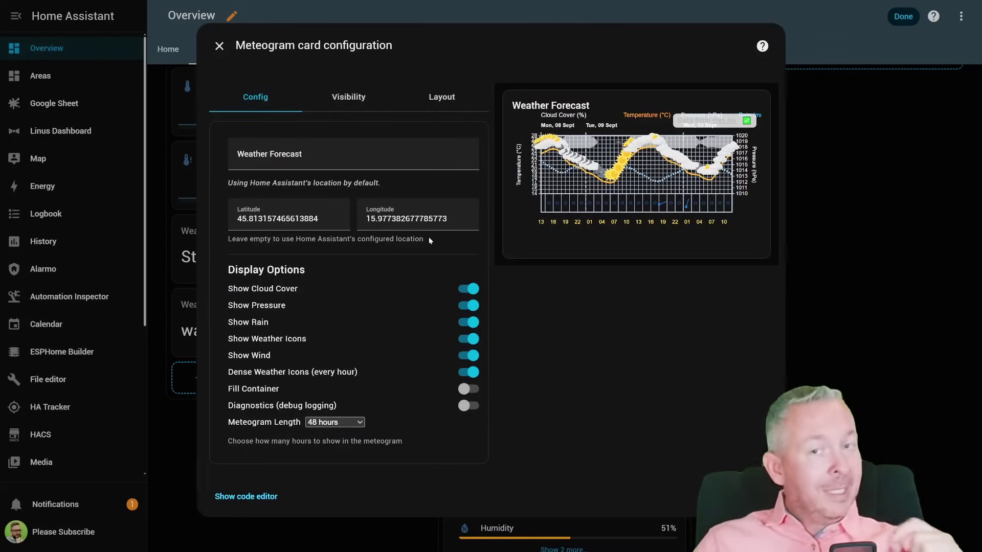
pyautogui.click(246, 497)
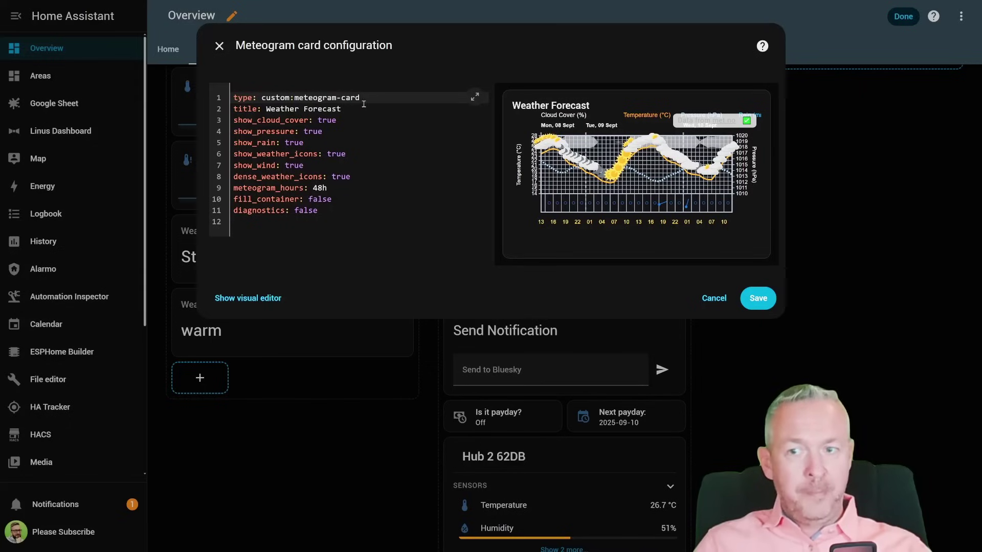
pyautogui.click(363, 105)
pyautogui.press('Return')
pyautogui.write('entit')
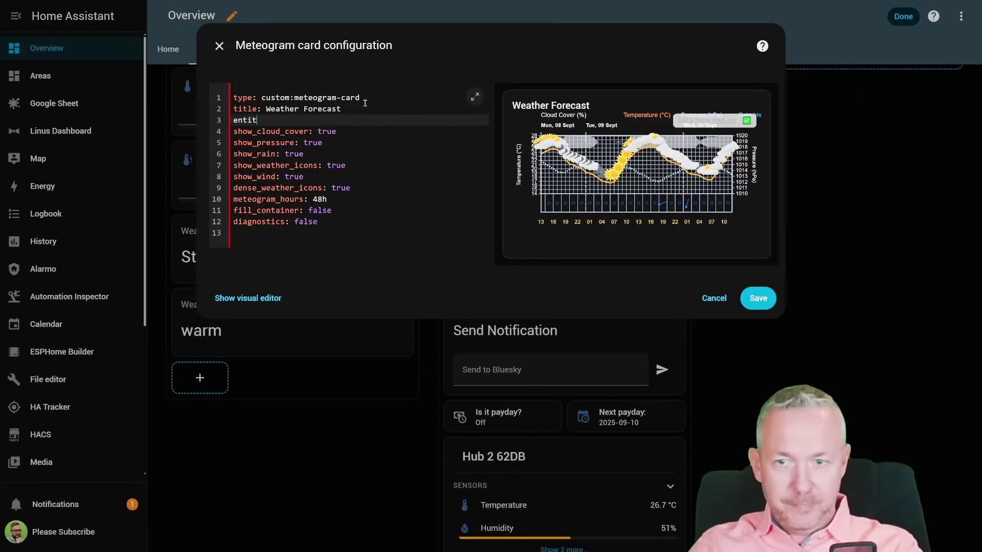
pyautogui.write('y_is: w')
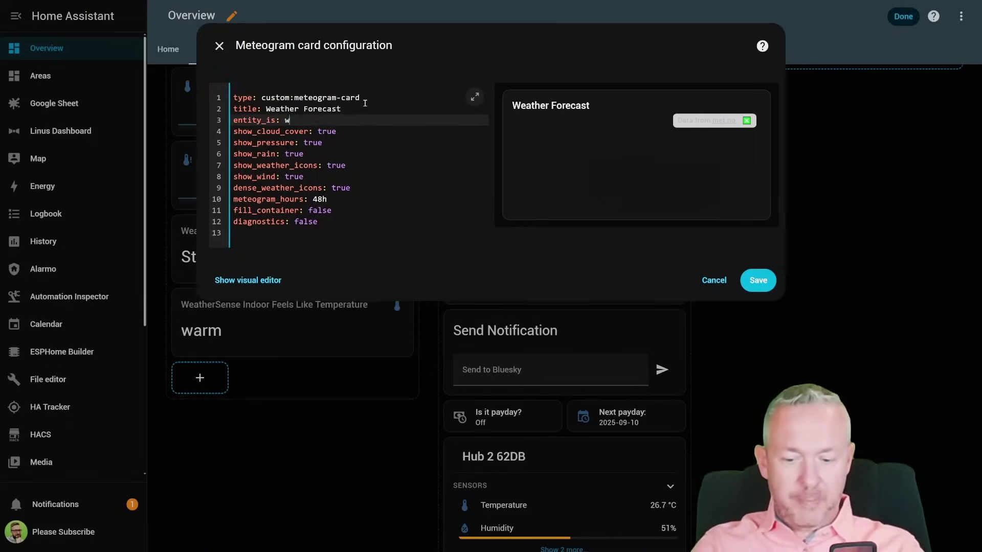
pyautogui.write('eather.')
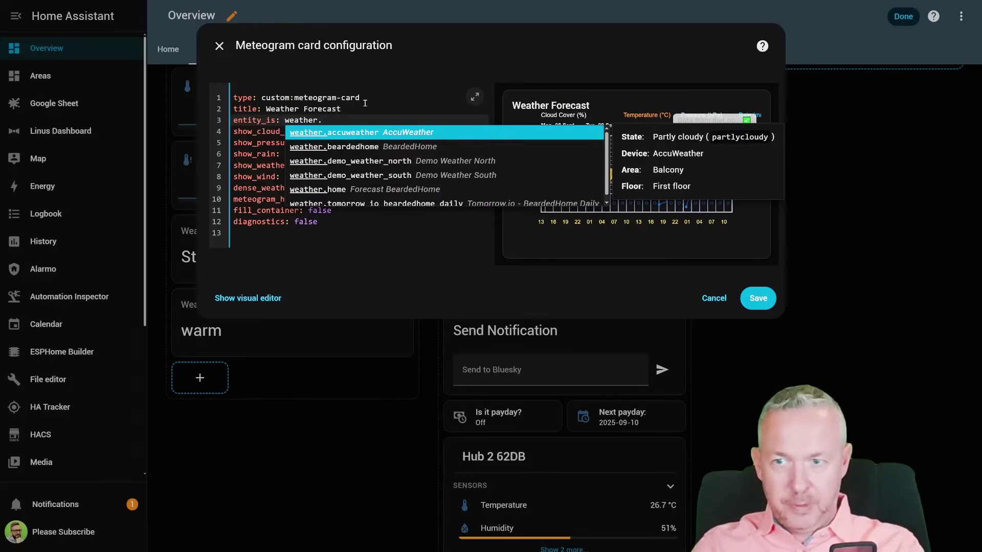
pyautogui.press('Down')
pyautogui.press('Down')
pyautogui.press('Down')
pyautogui.press('Down')
pyautogui.press('Return')
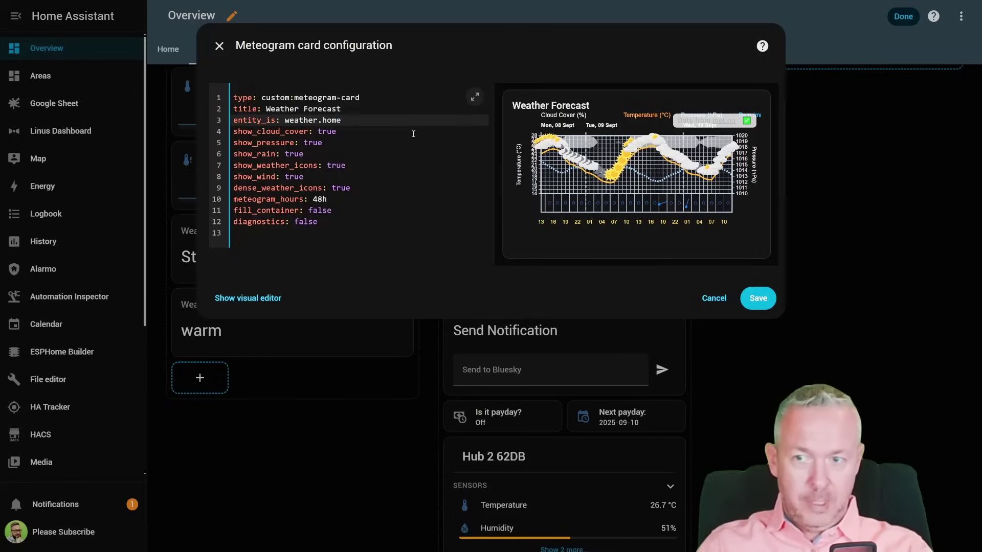
# Delete the entity_is entry from the Meteogram card's YAML and return to its visual configuration
pyautogui.hotkey('shift', 'Home')
pyautogui.press('BackSpace')
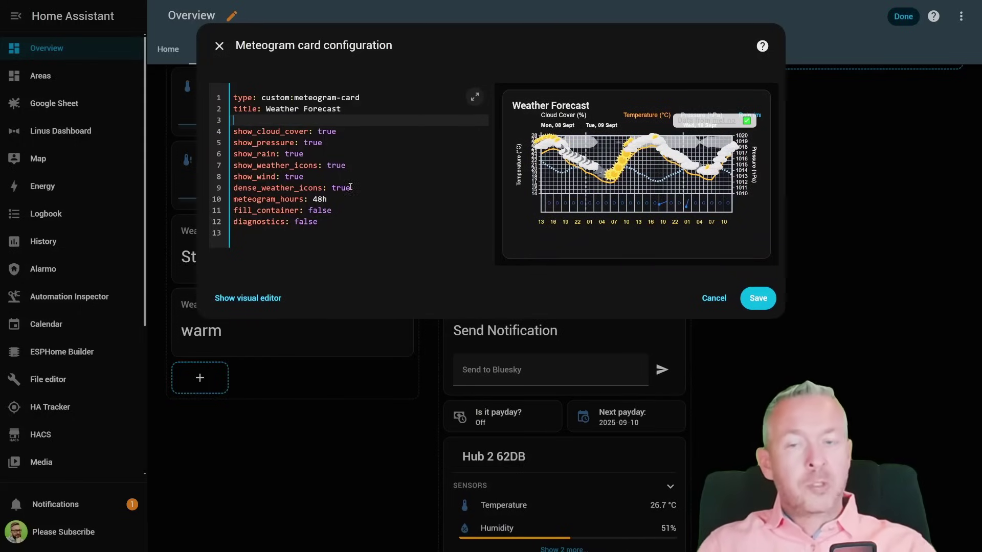
pyautogui.click(232, 299)
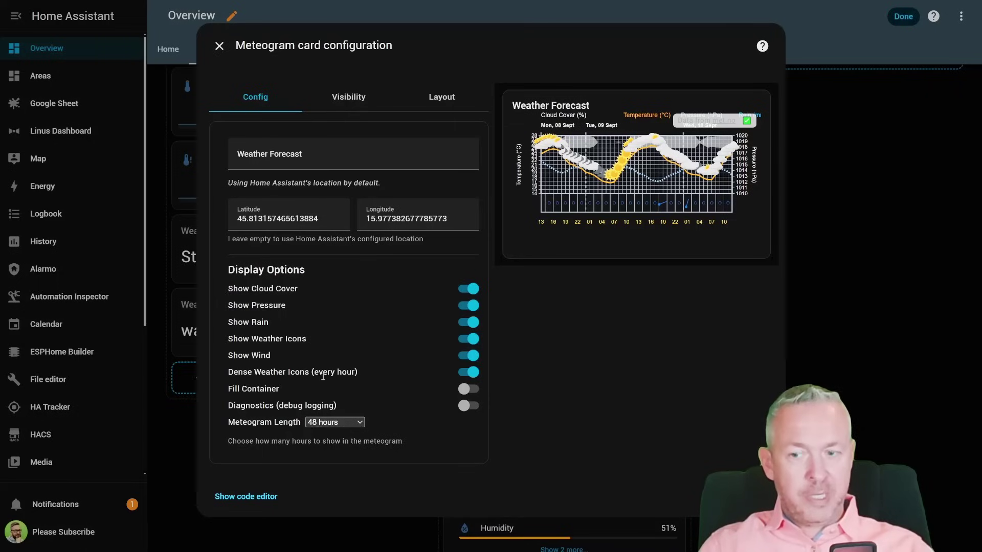
# Turn off Dense Weather Icons for the Meteogram card and briefly preview its Diagnostics option
pyautogui.click(466, 372)
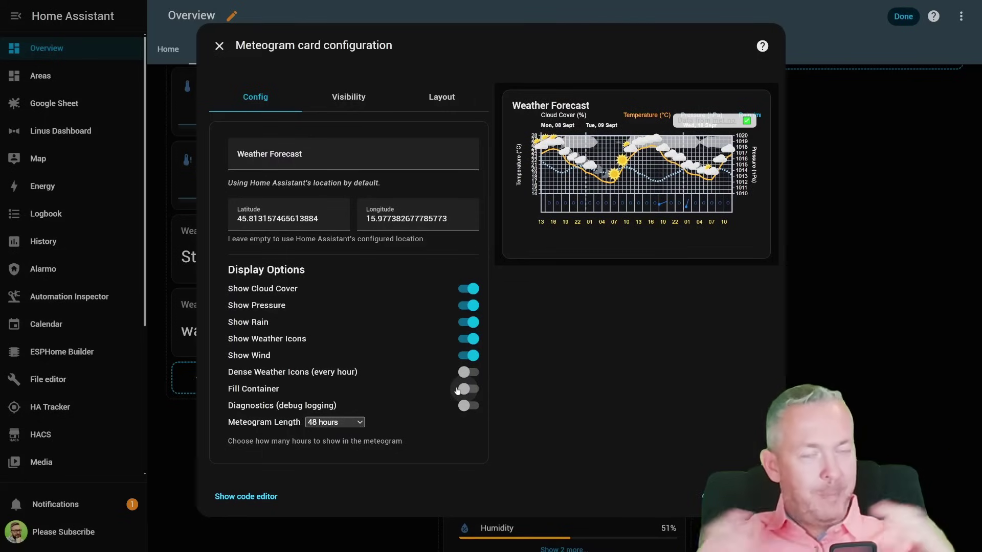
pyautogui.click(466, 406)
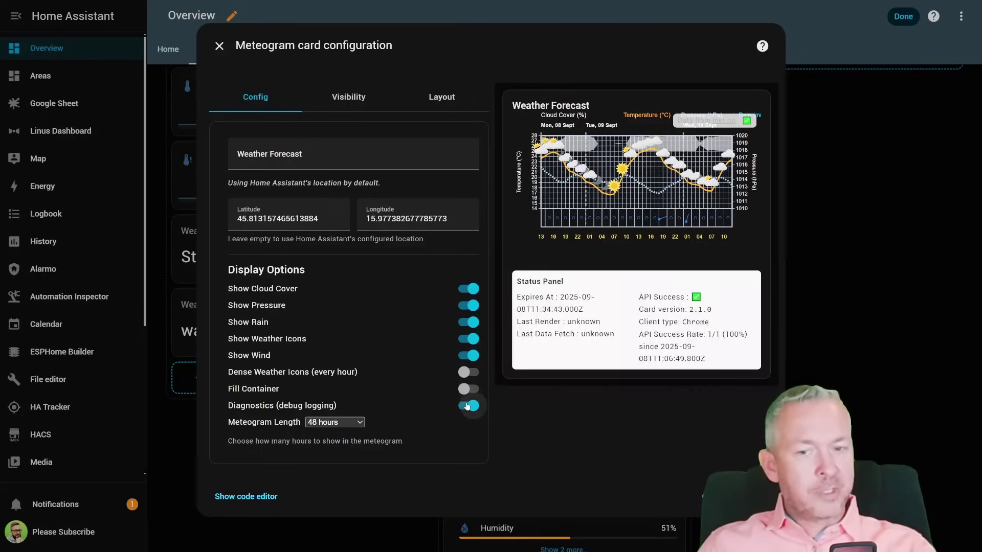
pyautogui.click(467, 405)
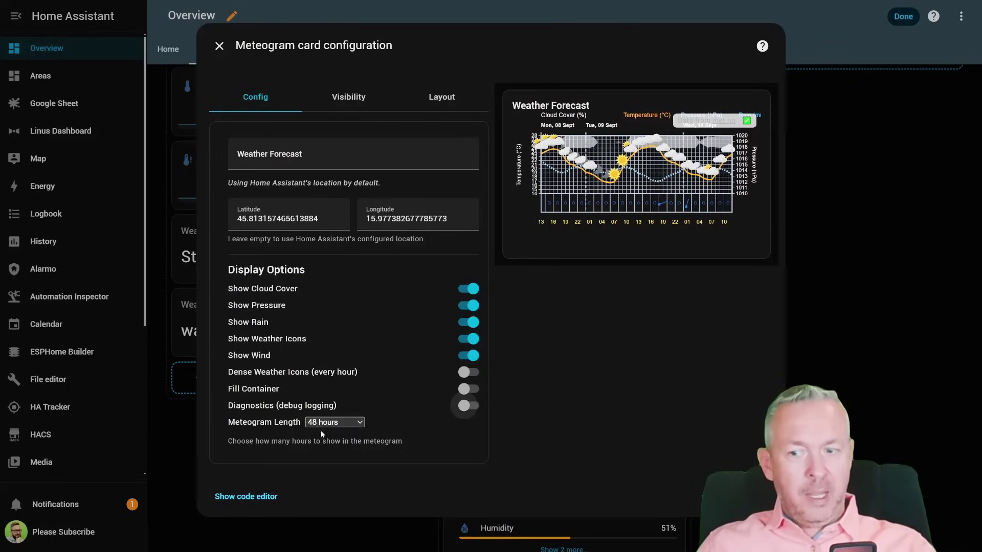
# Set the Meteogram Length to Max available, save the card and finish editing the dashboard
pyautogui.click(317, 492)
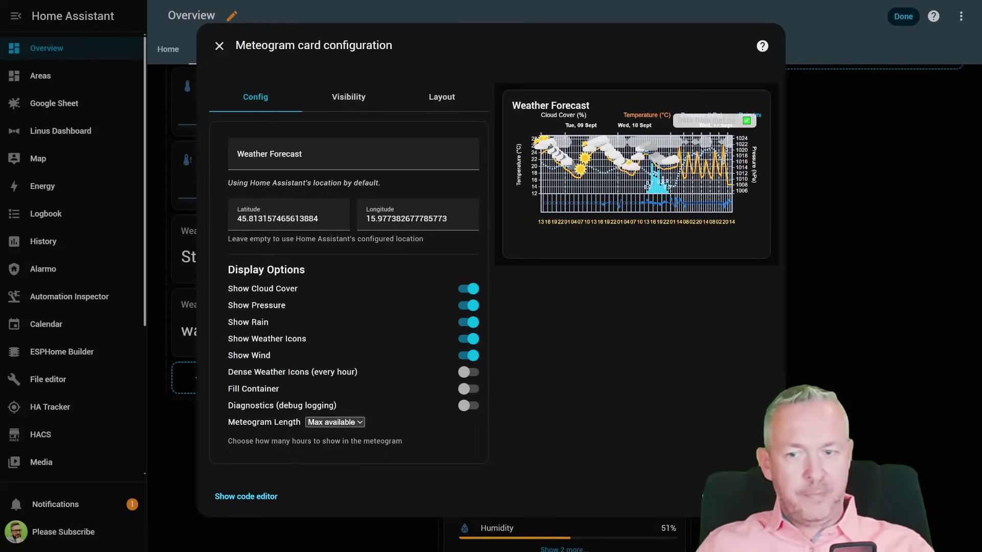
pyautogui.click(741, 496)
pyautogui.click(903, 16)
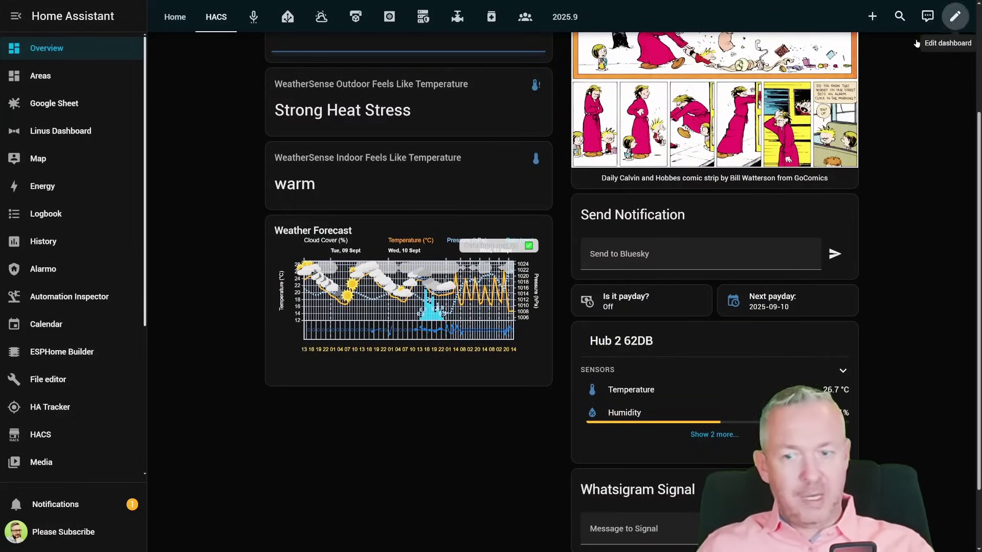
# Reopen the HACS dashboard view for editing
pyautogui.click(954, 20)
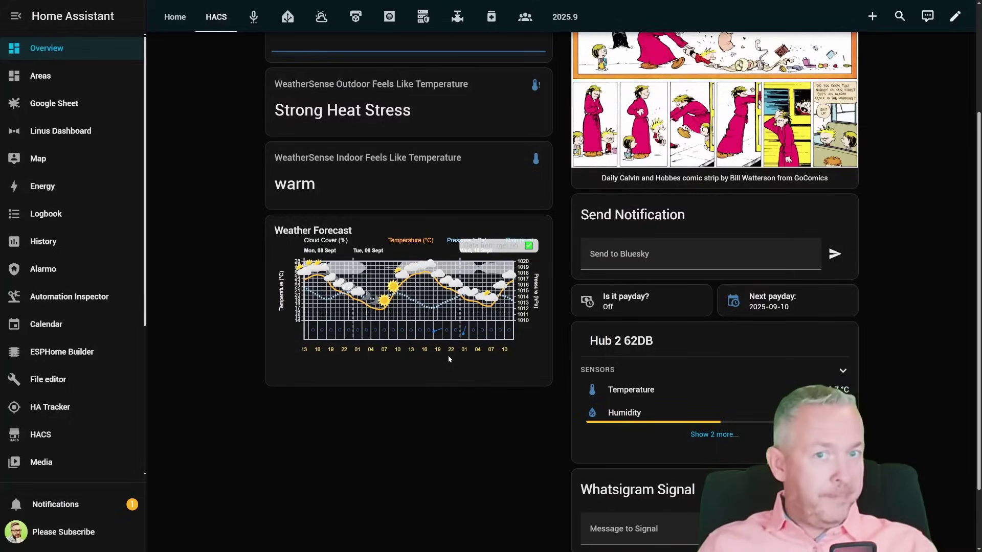
pyautogui.scroll(3, 449, 264)
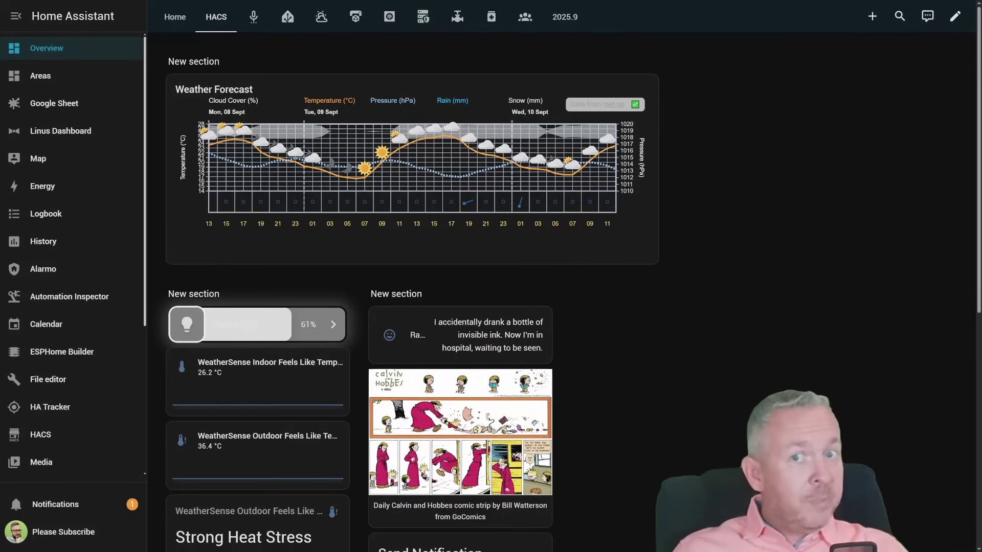
# Try out the Bed Light card by raising its brightness to full, toggling the light and viewing its details
pyautogui.moveTo(292, 324); pyautogui.dragTo(354, 345)
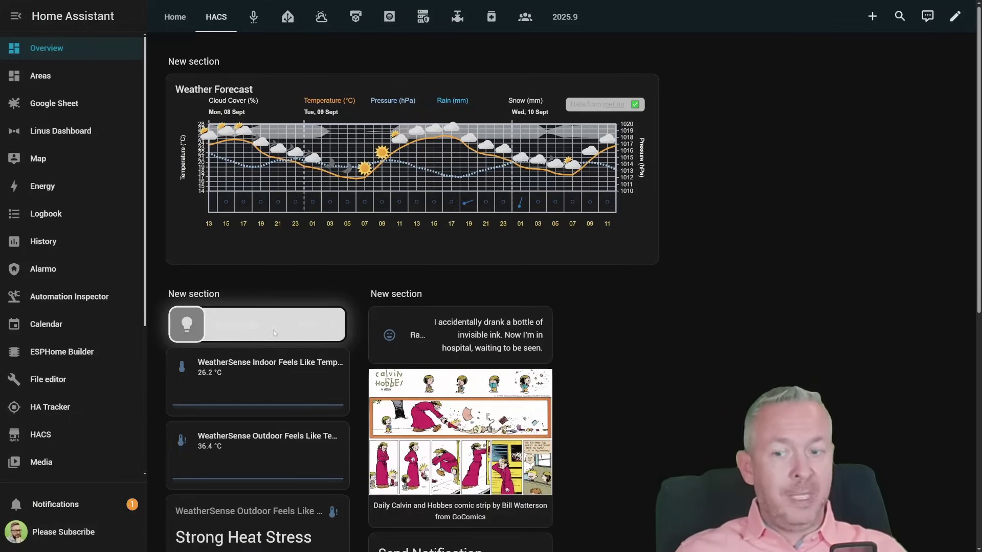
pyautogui.click(187, 326)
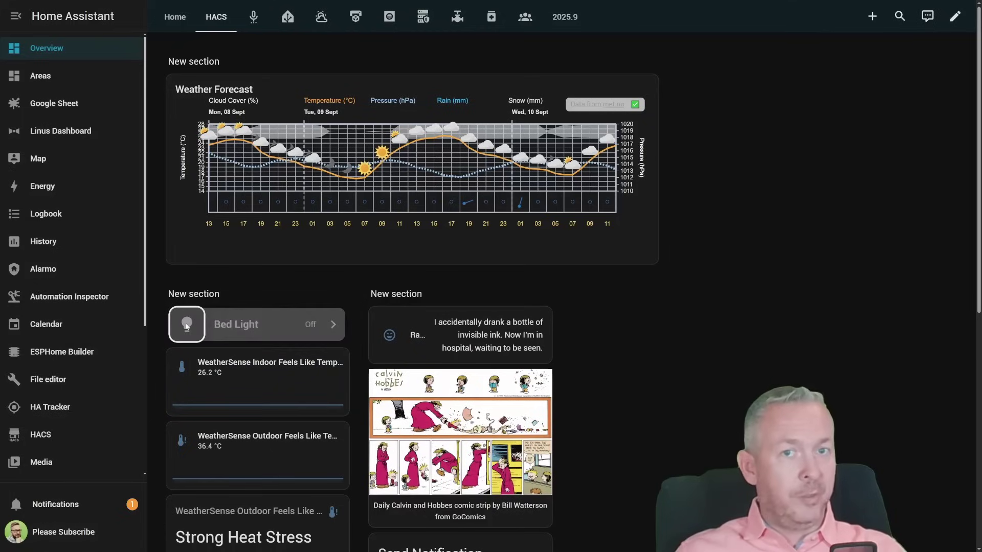
pyautogui.click(333, 324)
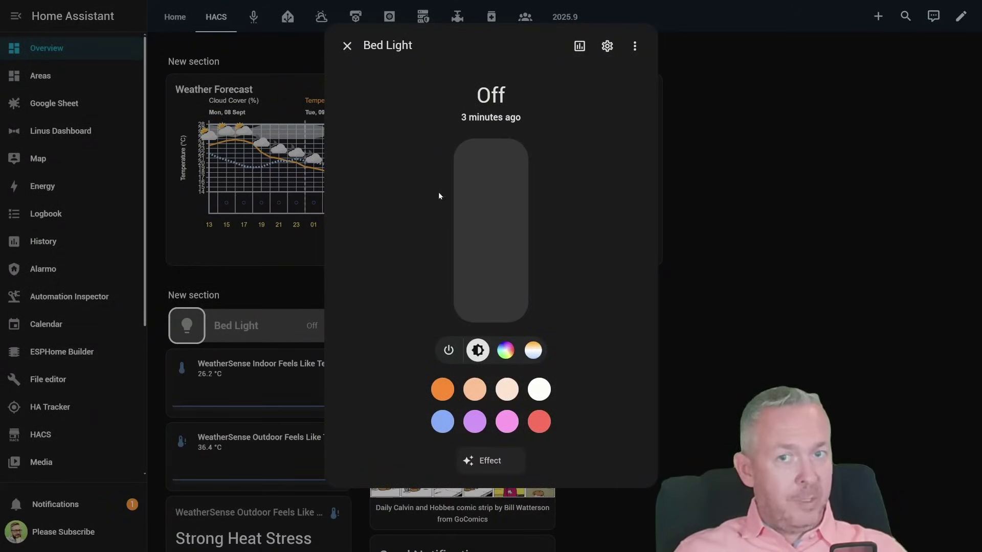
pyautogui.click(723, 177)
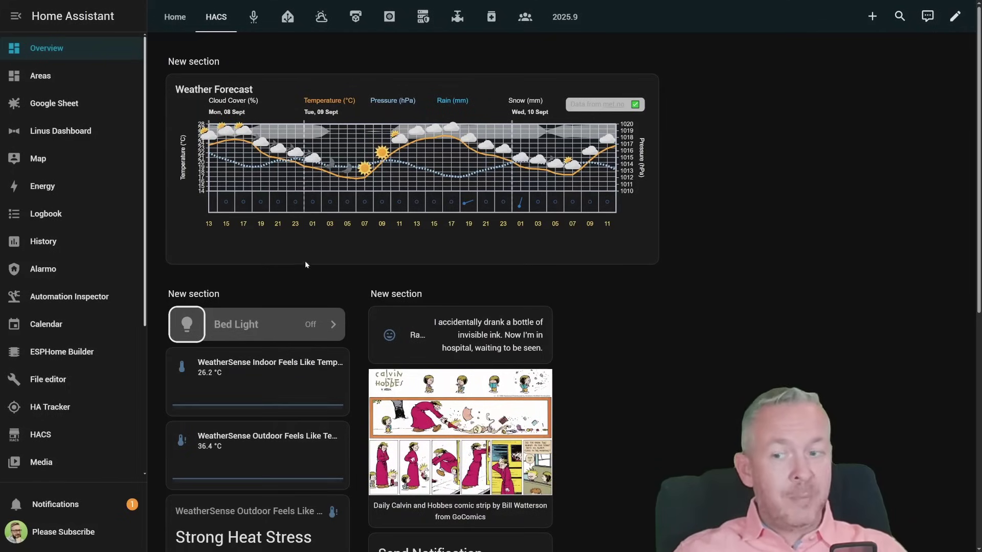
pyautogui.click(186, 332)
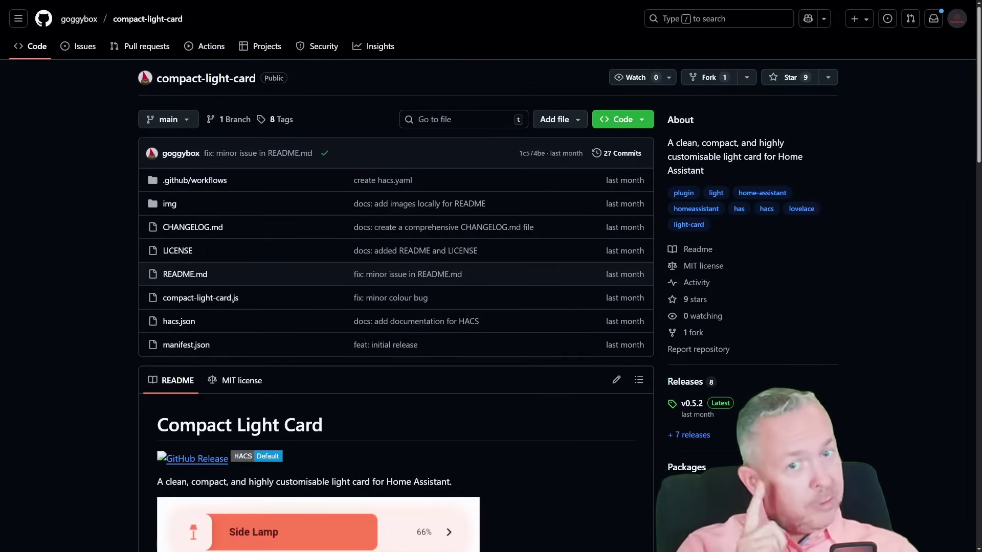
# Star the compact-light-card repository on GitHub and look through the README's features and customisation options
pyautogui.click(776, 80)
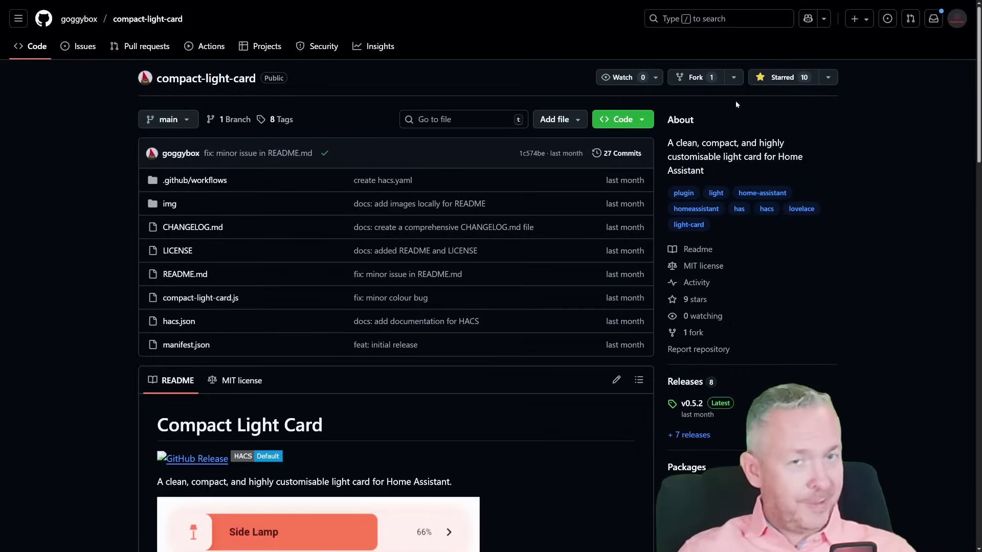
pyautogui.scroll(-10, 691, 113)
pyautogui.scroll(-5, 494, 175)
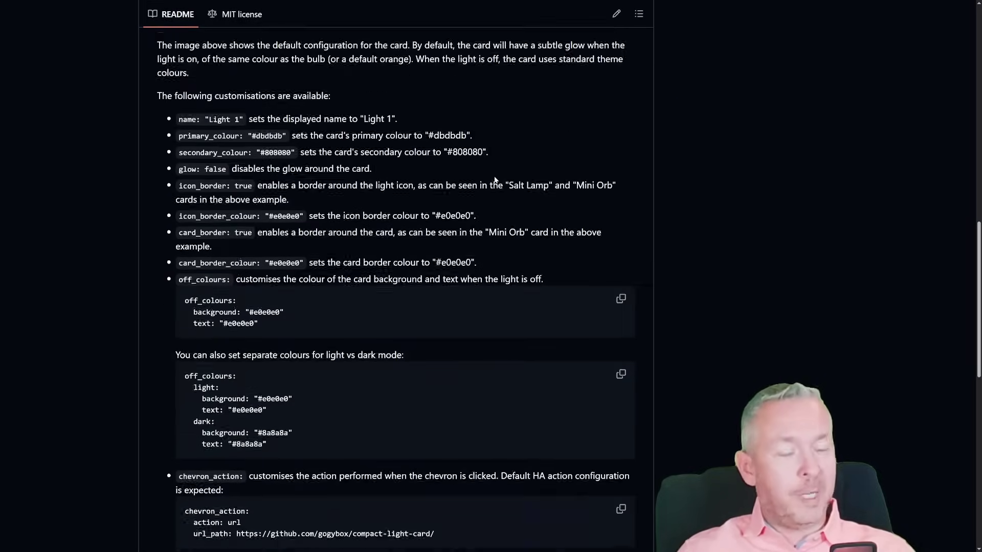
pyautogui.scroll(5, 493, 174)
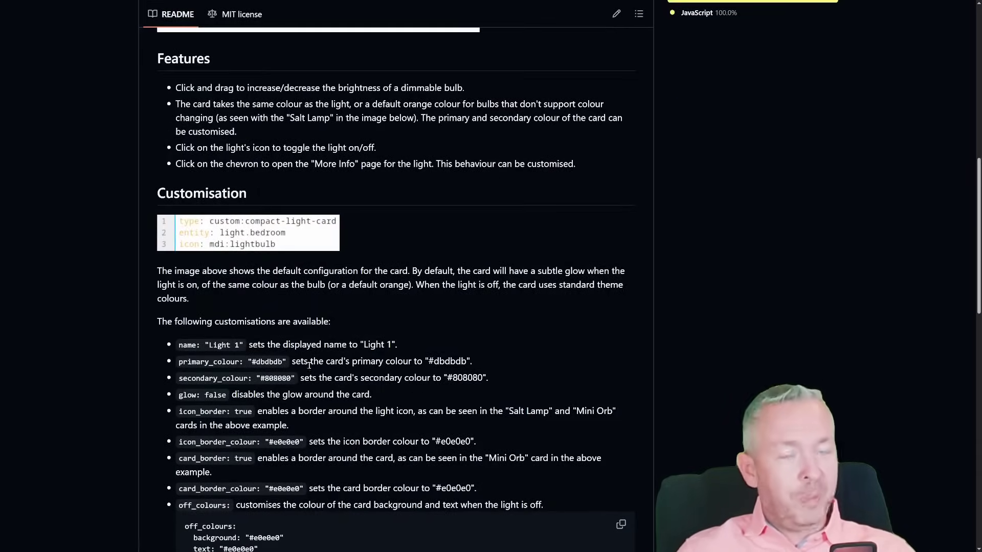
pyautogui.scroll(-7, 345, 275)
pyautogui.scroll(-7, 345, 275)
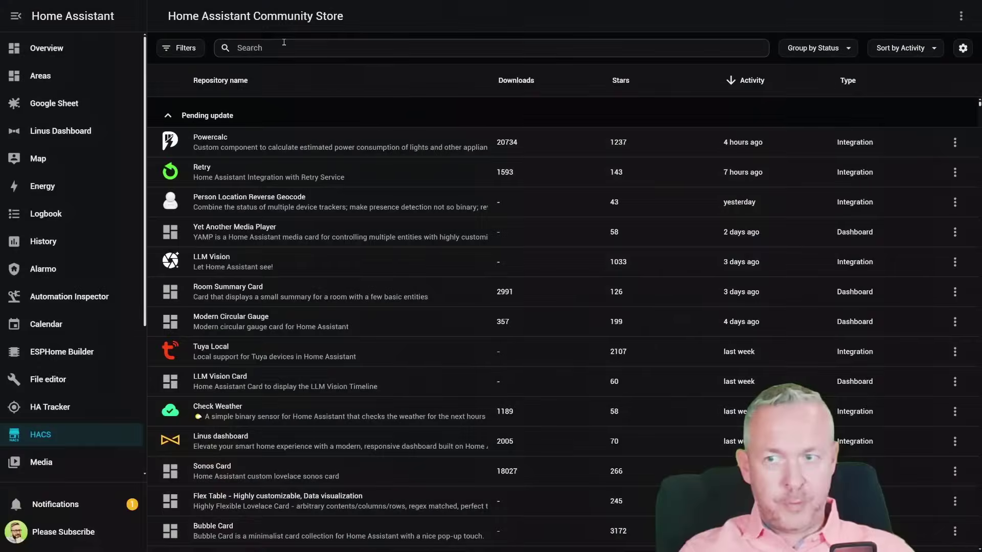
# Find the Compact Light Card in HACS, download version v0.5.2 and reload Home Assistant
pyautogui.click(284, 45)
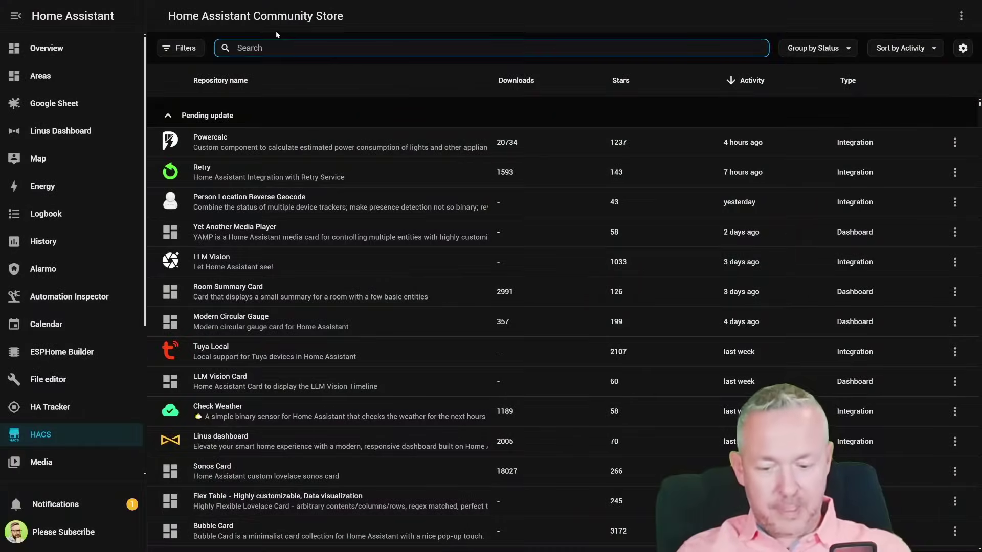
pyautogui.write('wa')
pyautogui.click(246, 134)
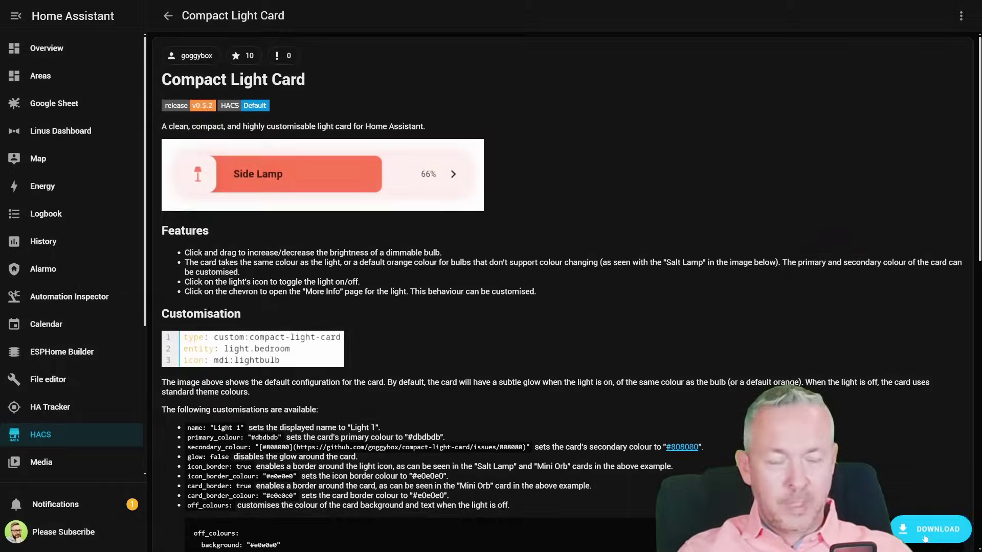
pyautogui.click(925, 537)
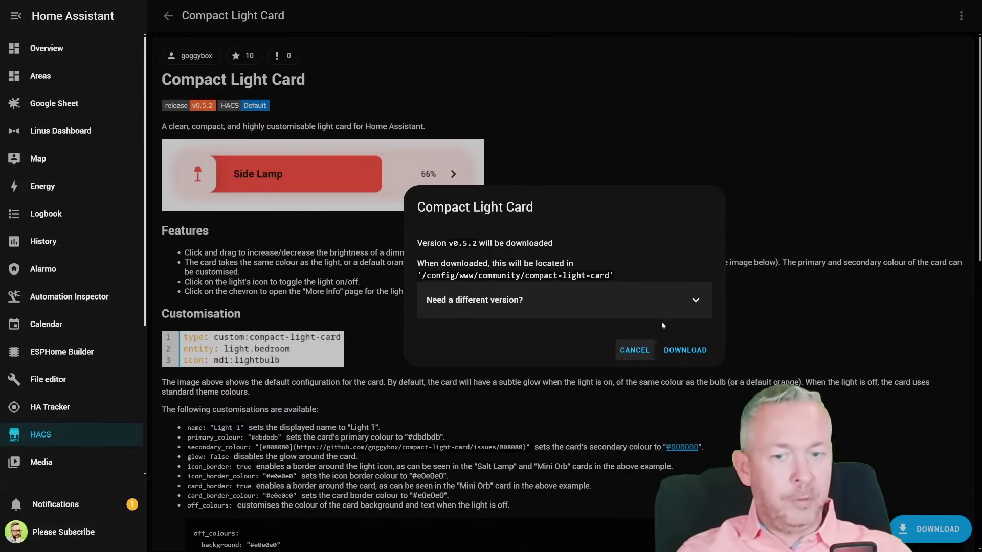
pyautogui.click(688, 346)
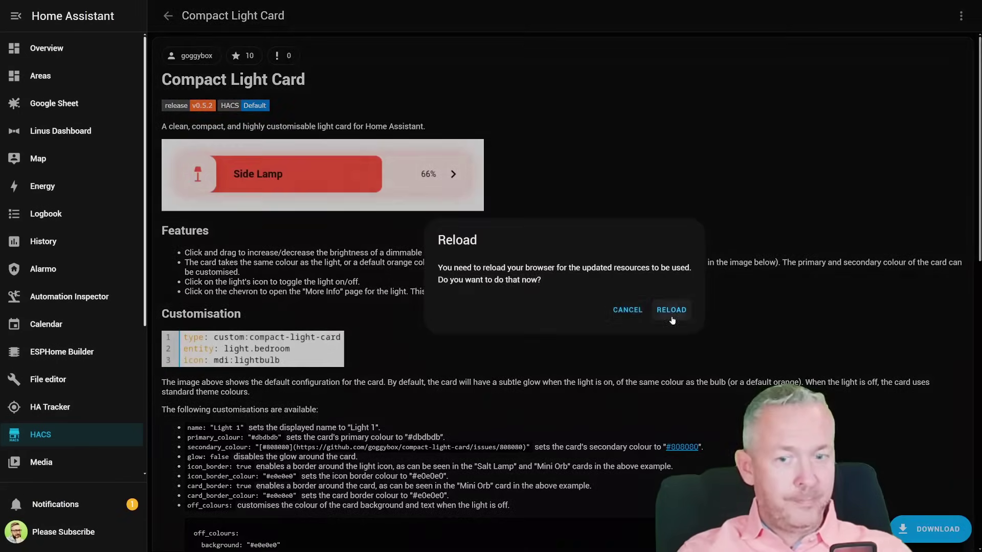
pyautogui.click(671, 317)
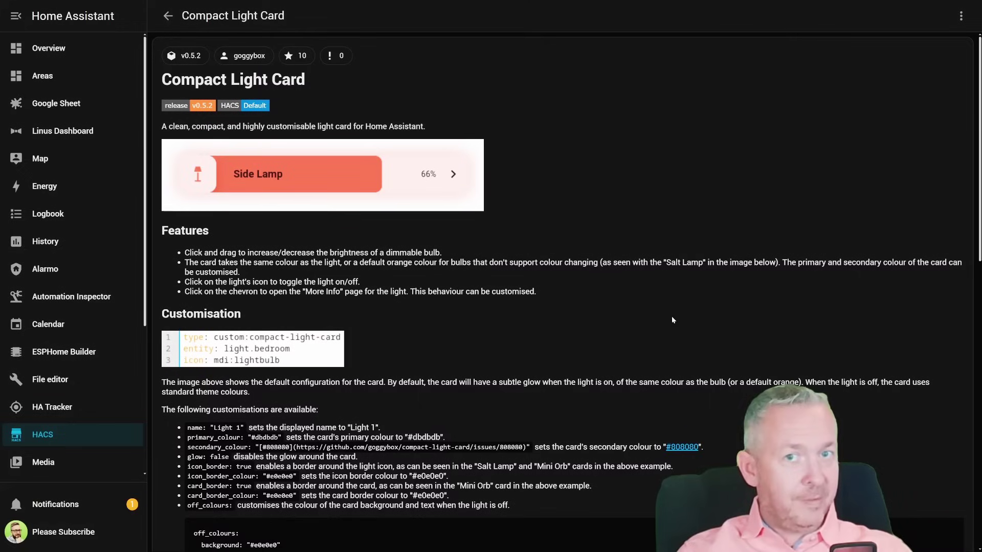
# Edit the HACS dashboard view and add a Compact Light Card below the WeatherSense cards
pyautogui.click(77, 44)
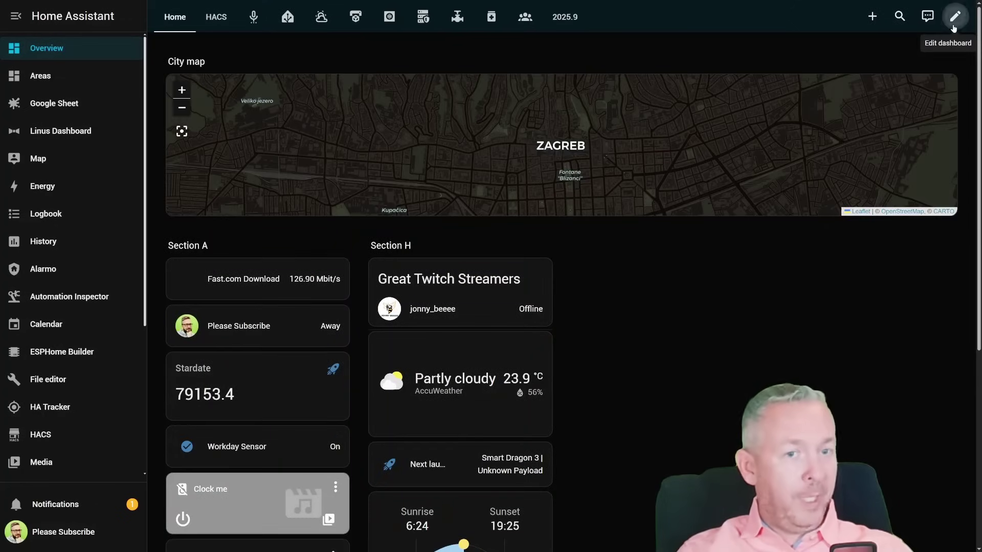
pyautogui.click(954, 17)
pyautogui.click(295, 61)
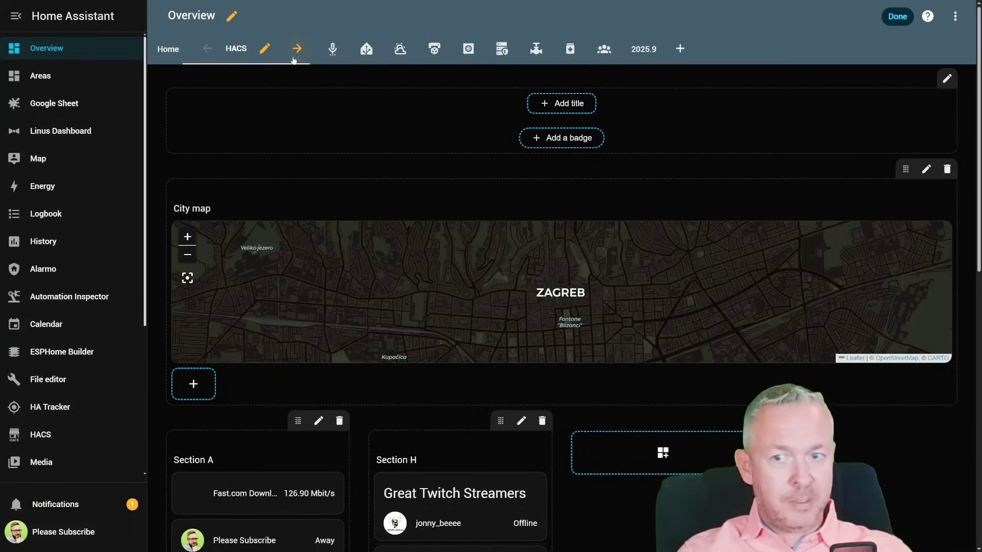
pyautogui.scroll(-4, 491, 344)
pyautogui.scroll(-8, 491, 344)
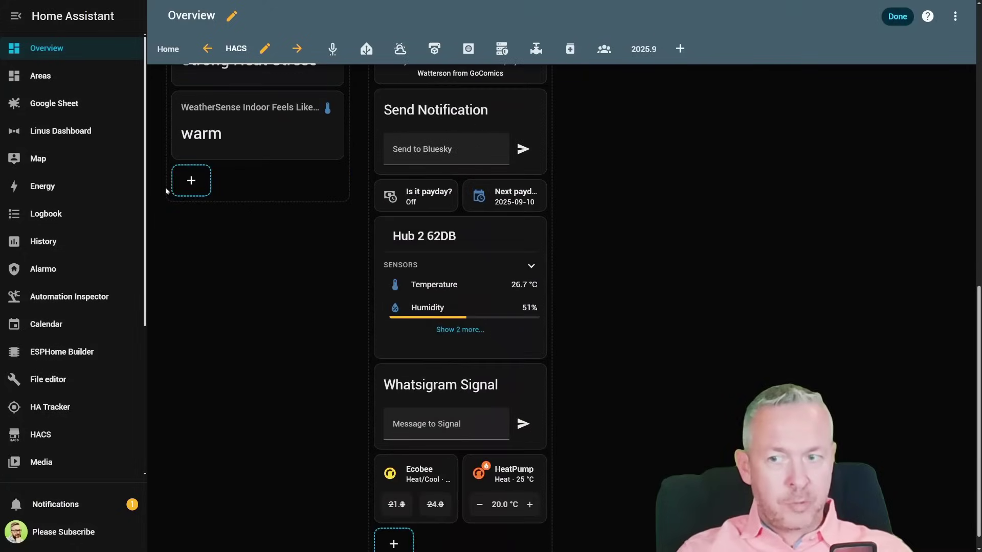
pyautogui.click(195, 190)
pyautogui.click(398, 122)
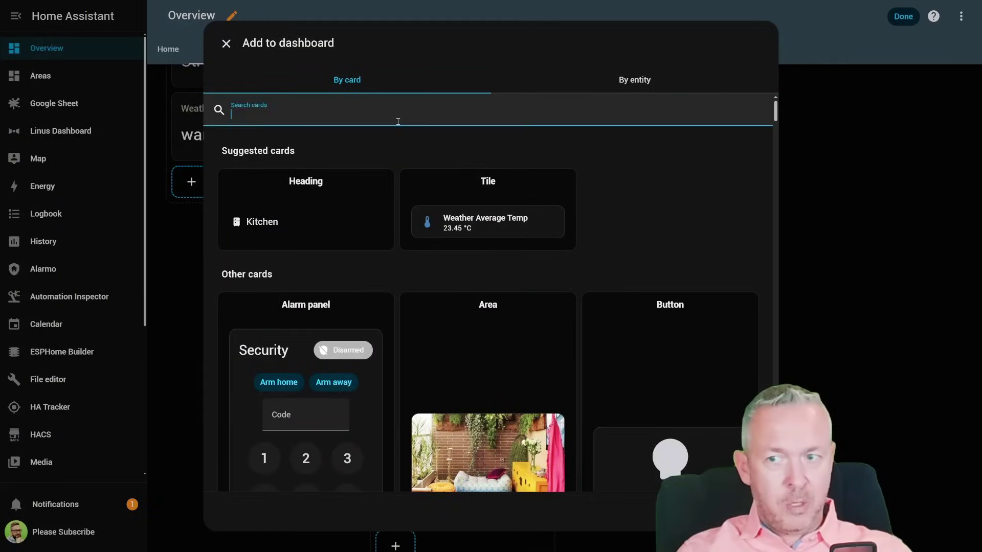
pyautogui.write('comp')
pyautogui.click(322, 179)
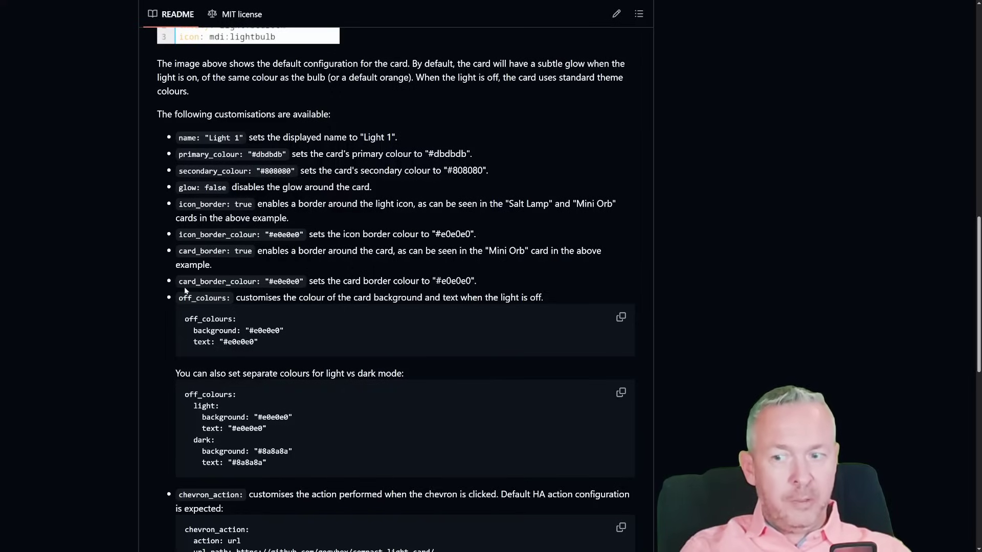
# Set the Compact Light card's entity to light.bed_light and add glow, primary and secondary colour (#dbdbdb, #808080), and icon and card border (#e0e0e0) options
pyautogui.scroll(-2, 214, 316)
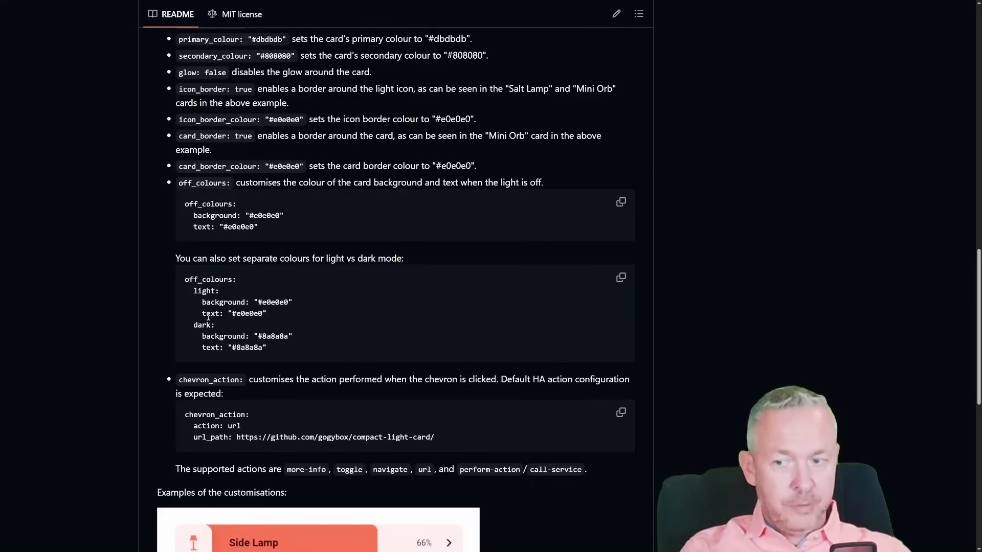
pyautogui.scroll(-2, 208, 317)
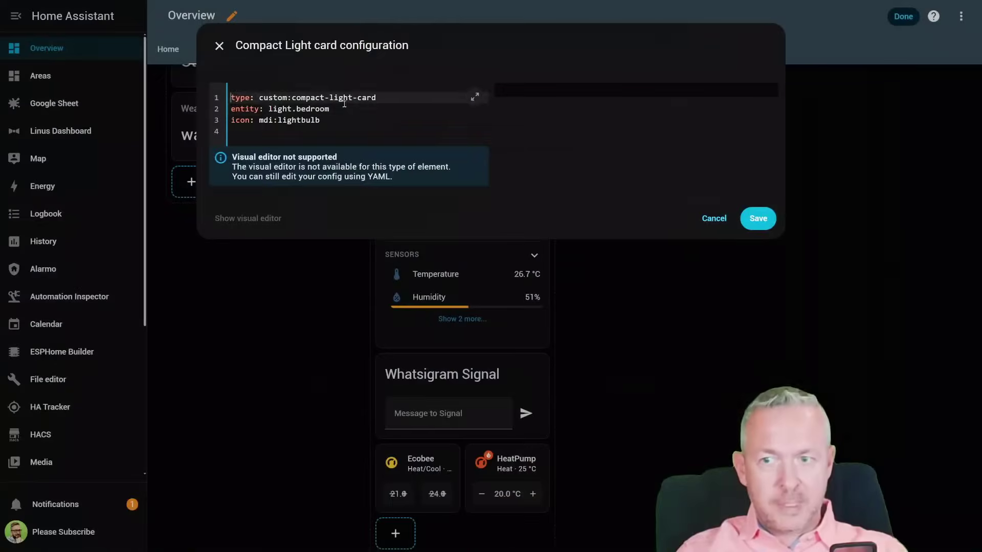
pyautogui.doubleClick(344, 104)
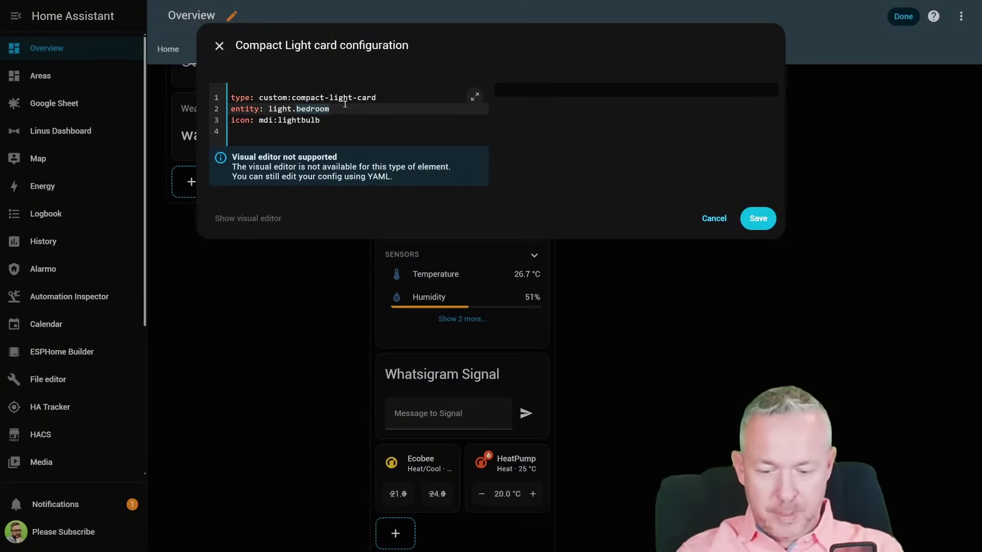
pyautogui.write('bed')
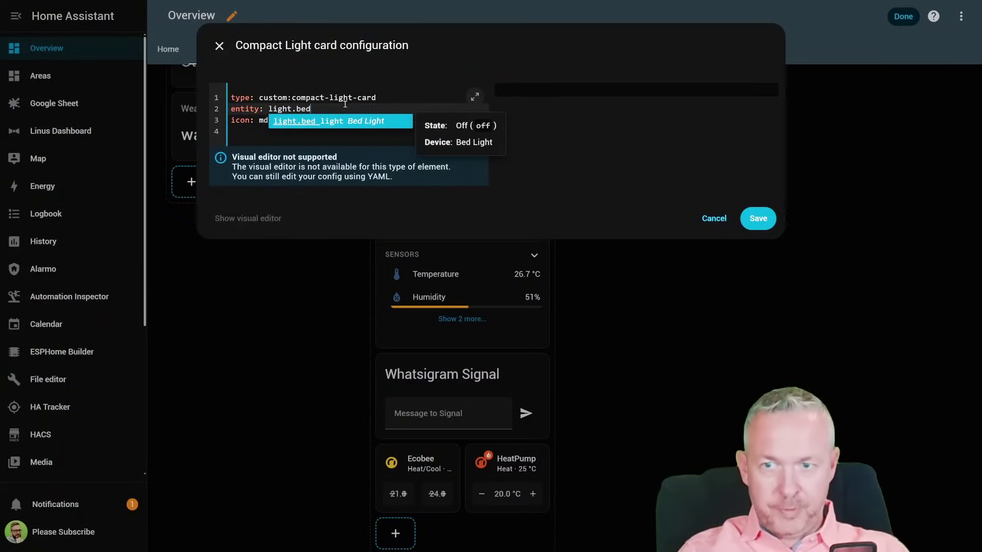
pyautogui.click(343, 121)
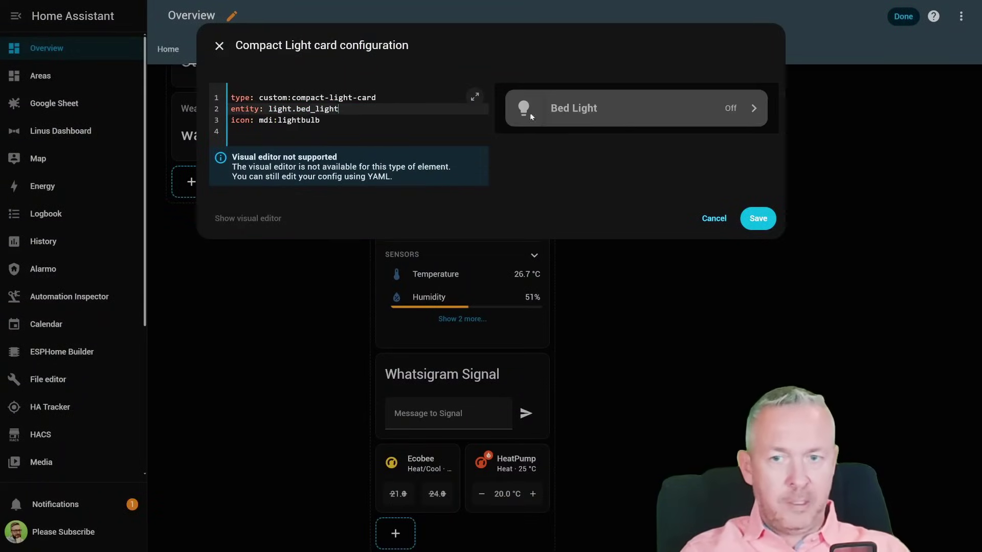
pyautogui.click(386, 166)
pyautogui.click(338, 125)
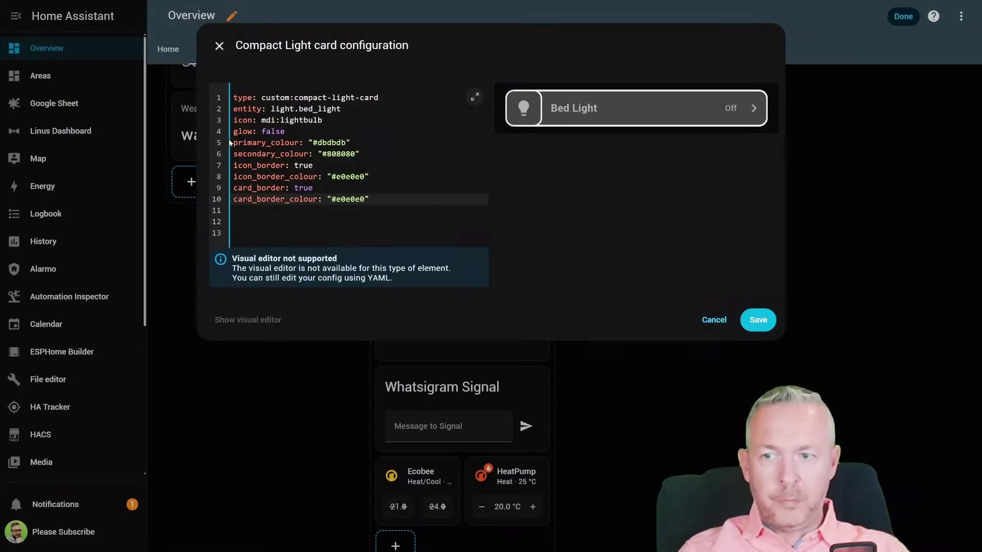
# Set the card's glow to true and both icon_border and card_border to false, save it and finish editing the dashboard
pyautogui.doubleClick(293, 132)
pyautogui.write('true')
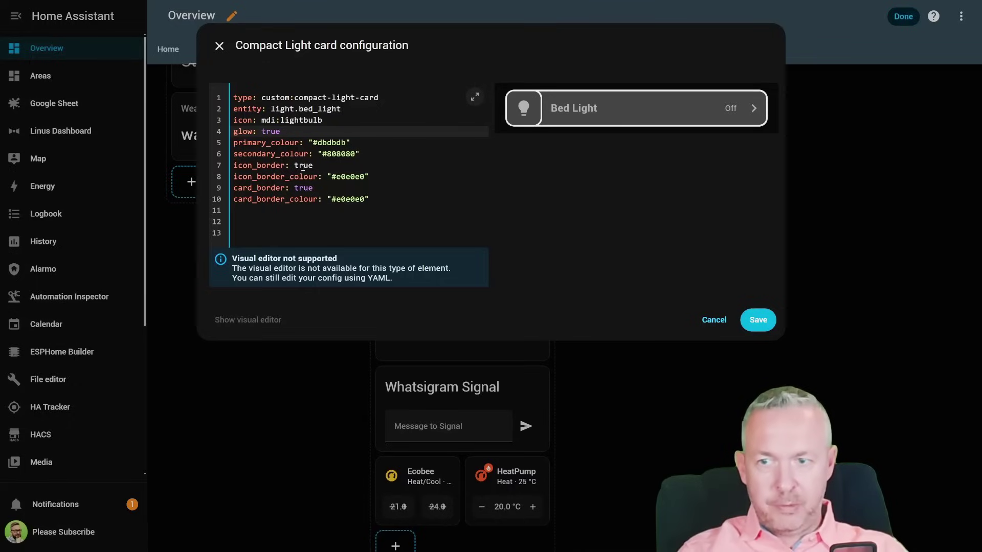
pyautogui.doubleClick(302, 165)
pyautogui.write('false')
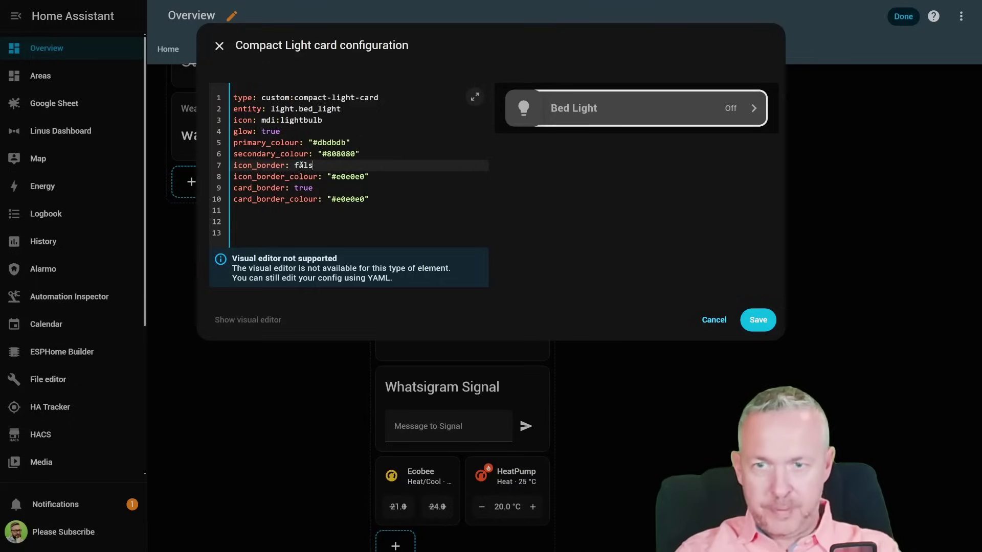
pyautogui.doubleClick(307, 188)
pyautogui.write('fas')
pyautogui.press('BackSpace')
pyautogui.write('lse')
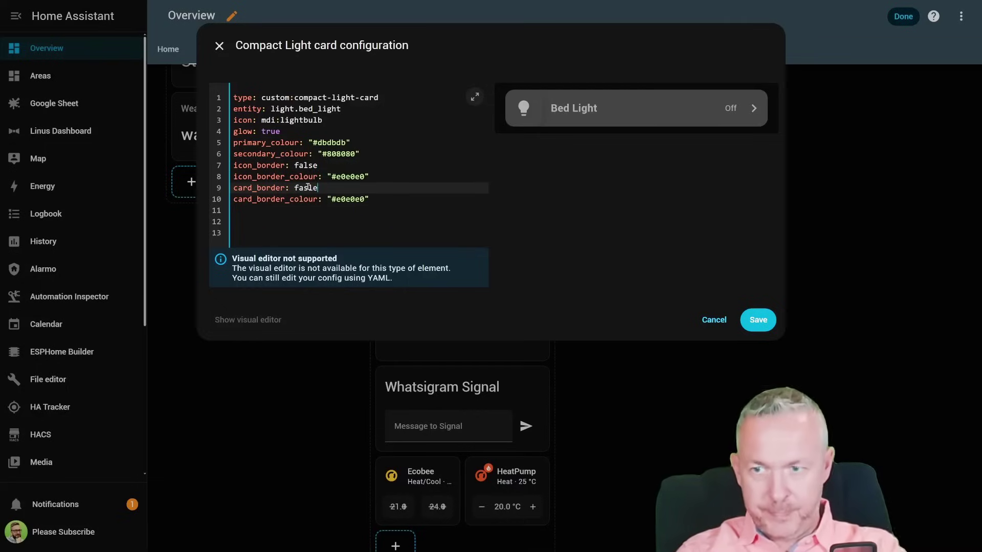
pyautogui.click(764, 318)
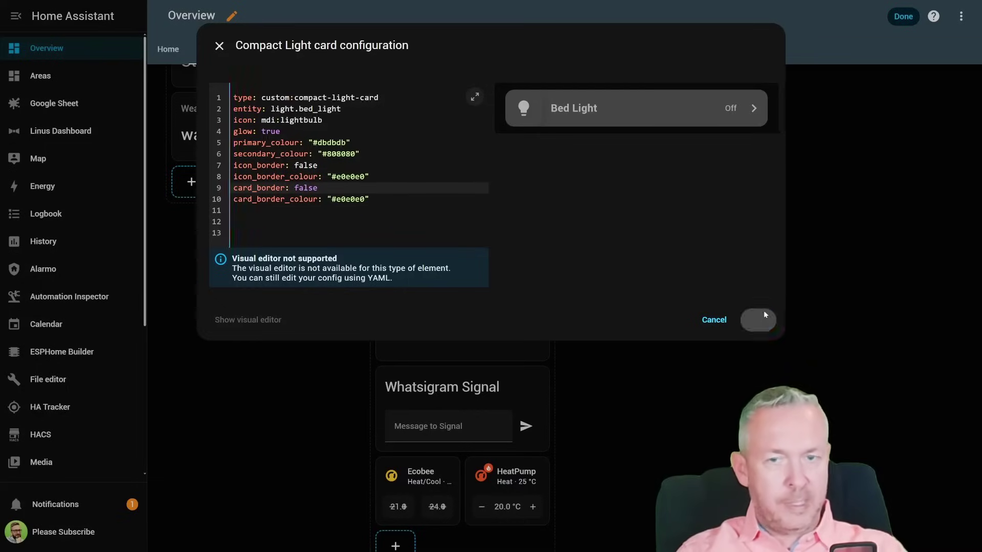
pyautogui.click(897, 16)
# Test the Bed Light card by turning the light on, raising its brightness to full, turning it off and viewing its details
pyautogui.click(191, 204)
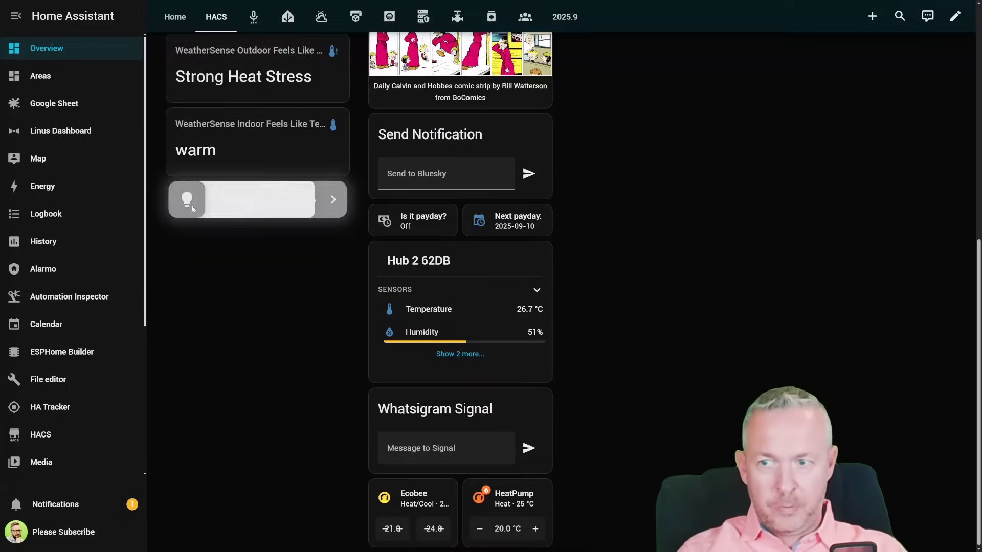
pyautogui.click(233, 199)
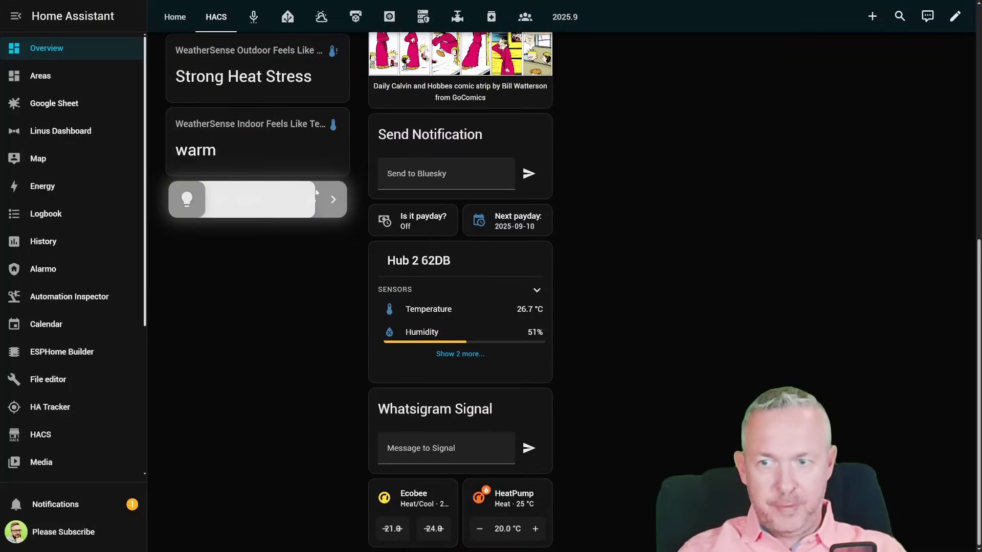
pyautogui.moveTo(233, 199); pyautogui.dragTo(419, 199)
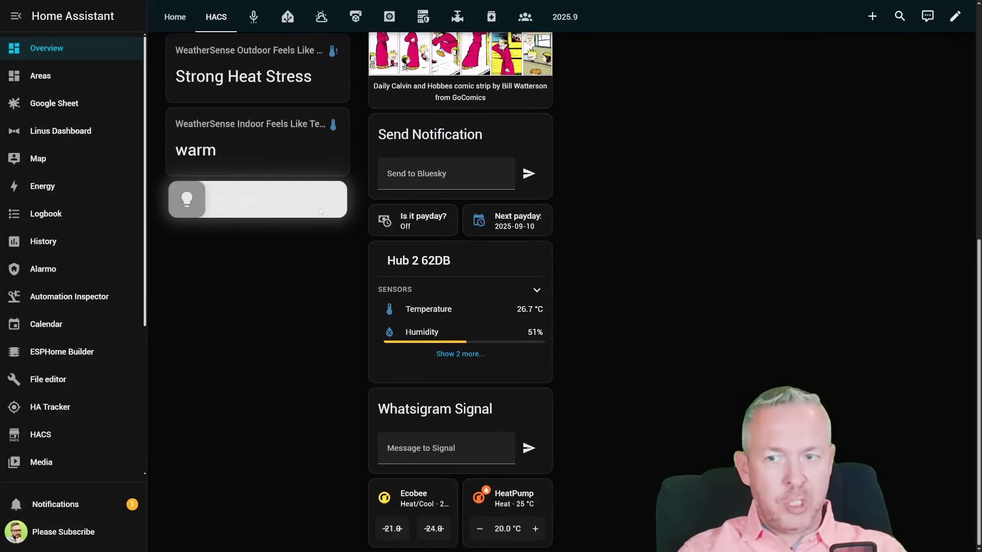
pyautogui.click(329, 204)
pyautogui.click(185, 209)
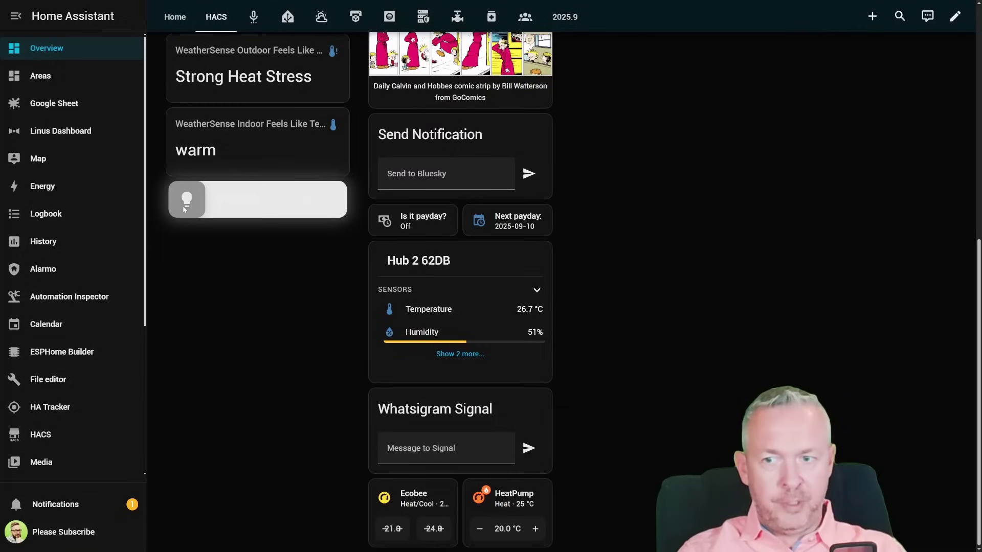
pyautogui.click(184, 205)
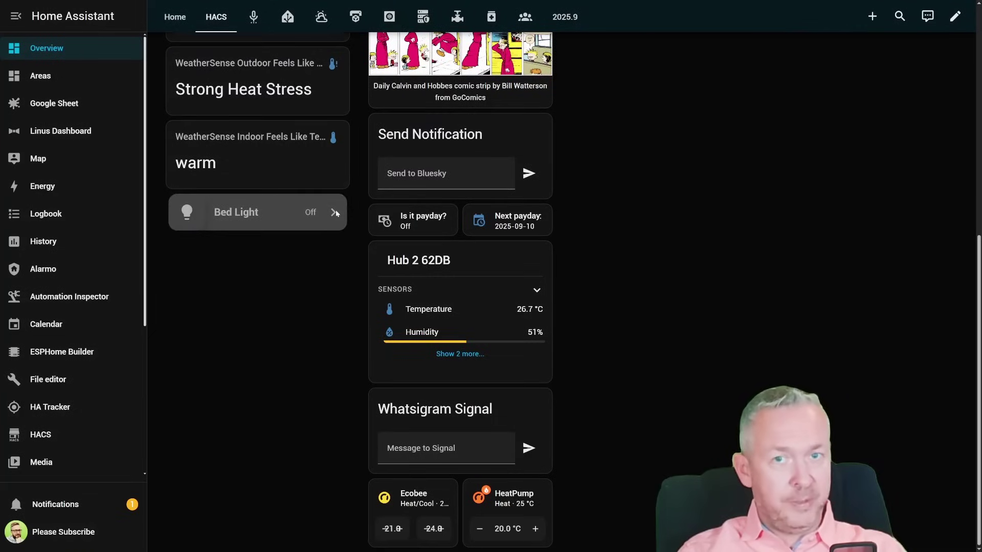
pyautogui.click(335, 212)
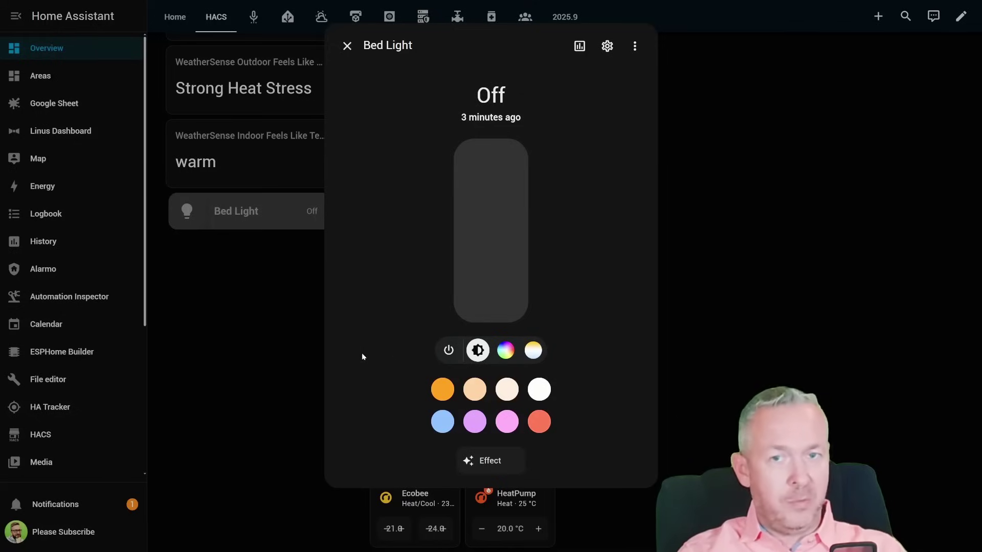
pyautogui.click(324, 340)
# Turn the Bed Light on from its card and set its brightness to 61%
pyautogui.click(187, 211)
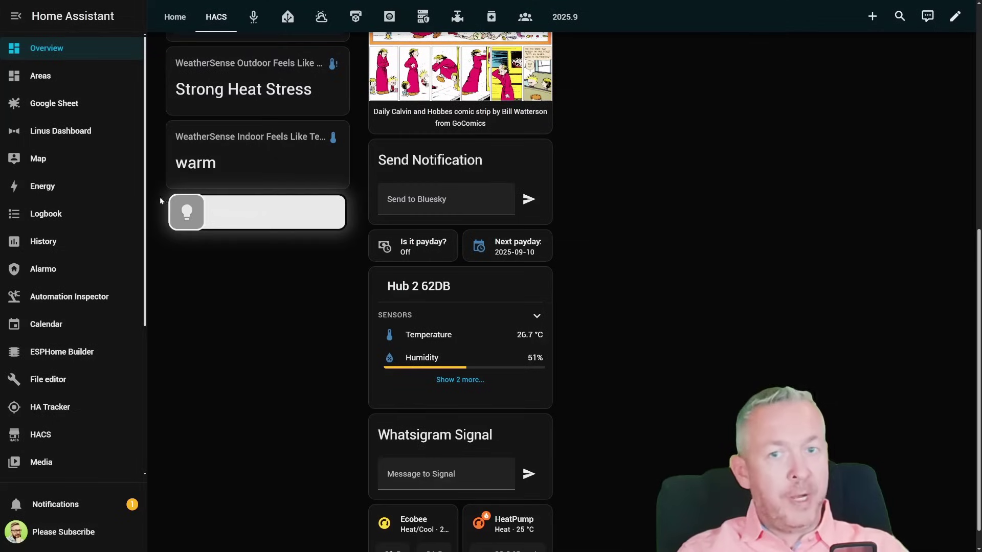
pyautogui.click(170, 213)
pyautogui.click(170, 213)
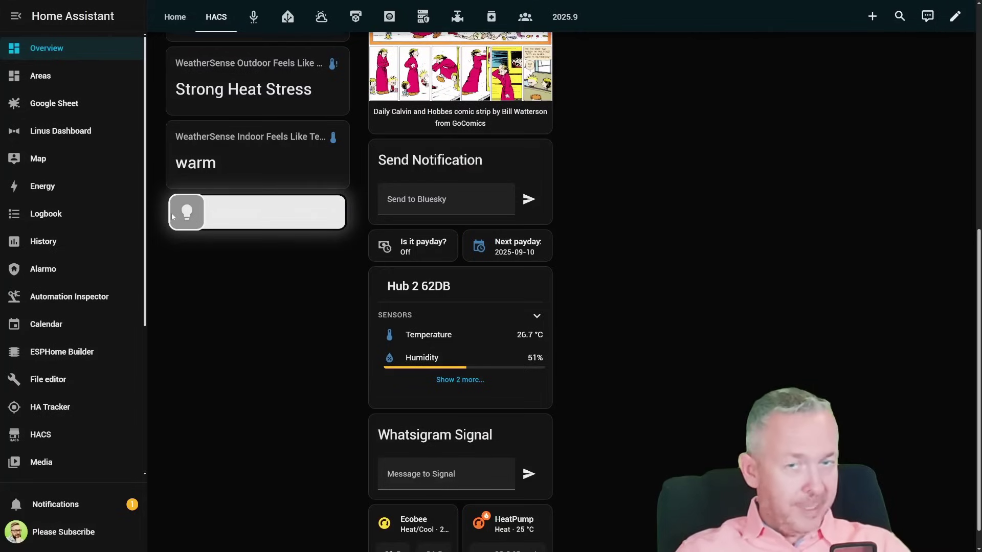
pyautogui.moveTo(236, 210); pyautogui.dragTo(289, 207)
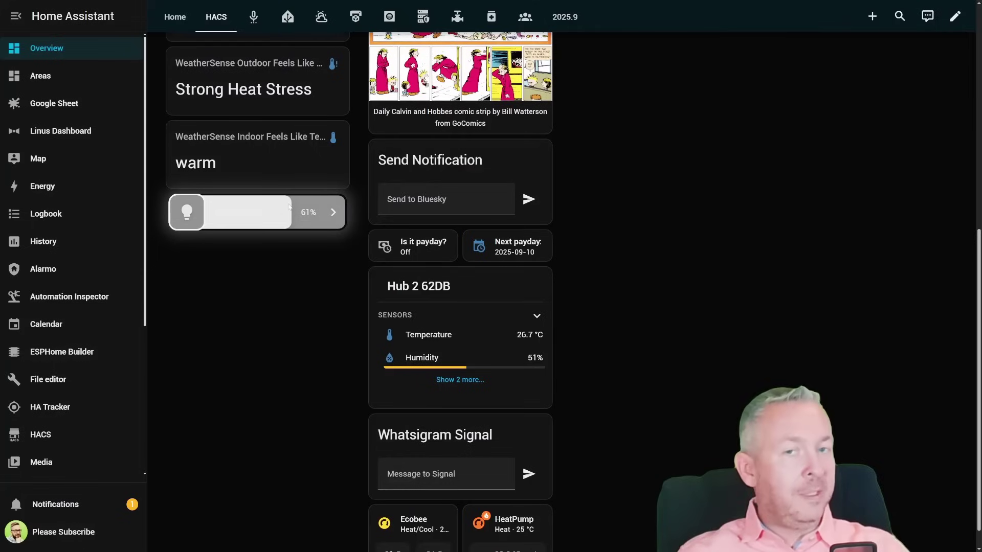